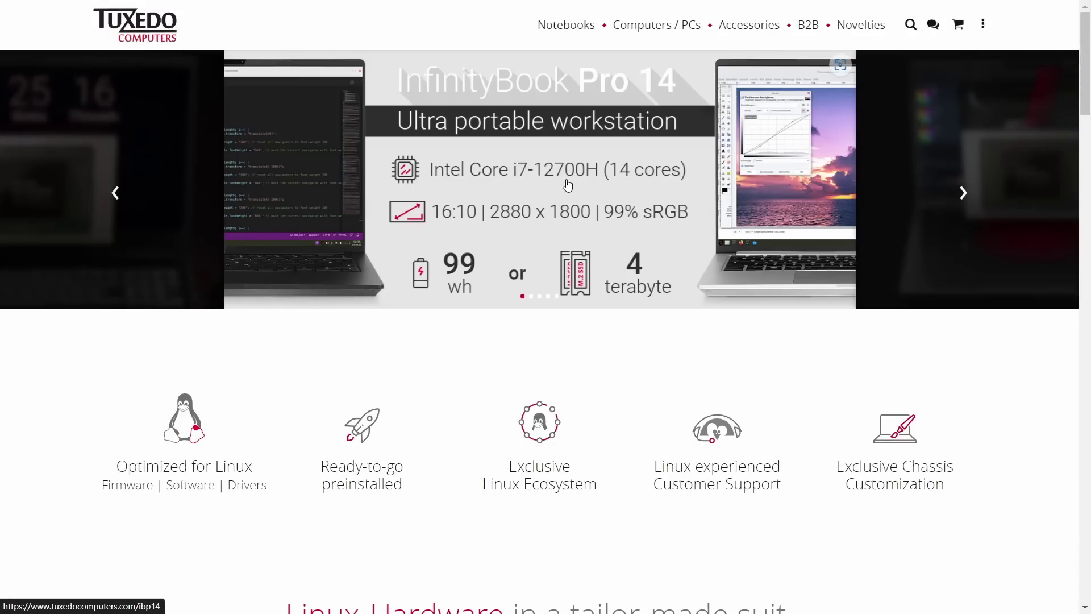
Browse the Notebooks category and scroll through its sub-category cards.
{"action": "left_click", "coordinate": [548, 26]}
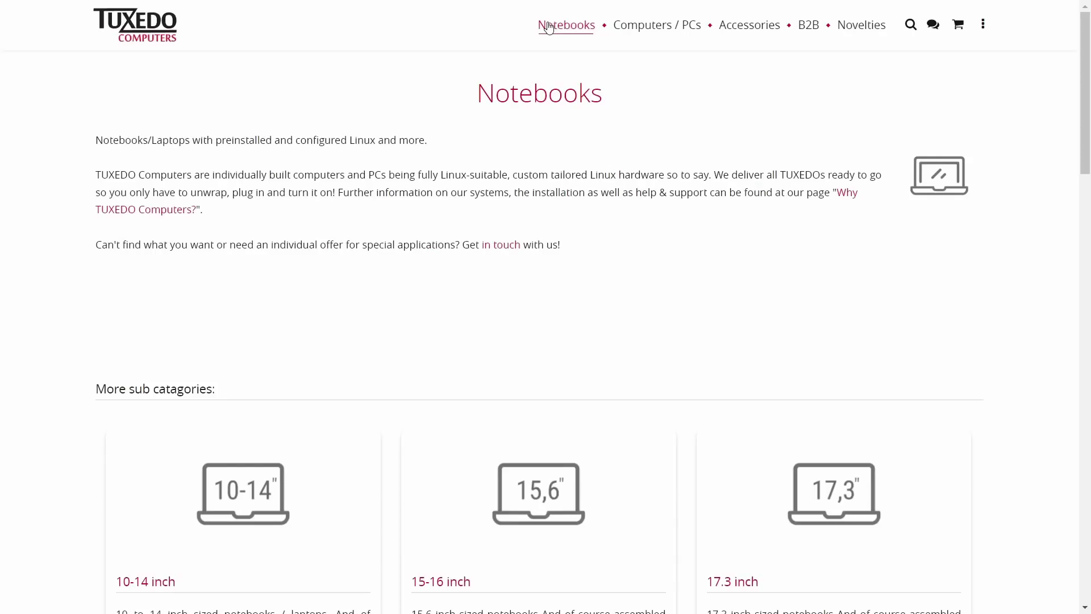
{"action": "left_click", "coordinate": [651, 29]}
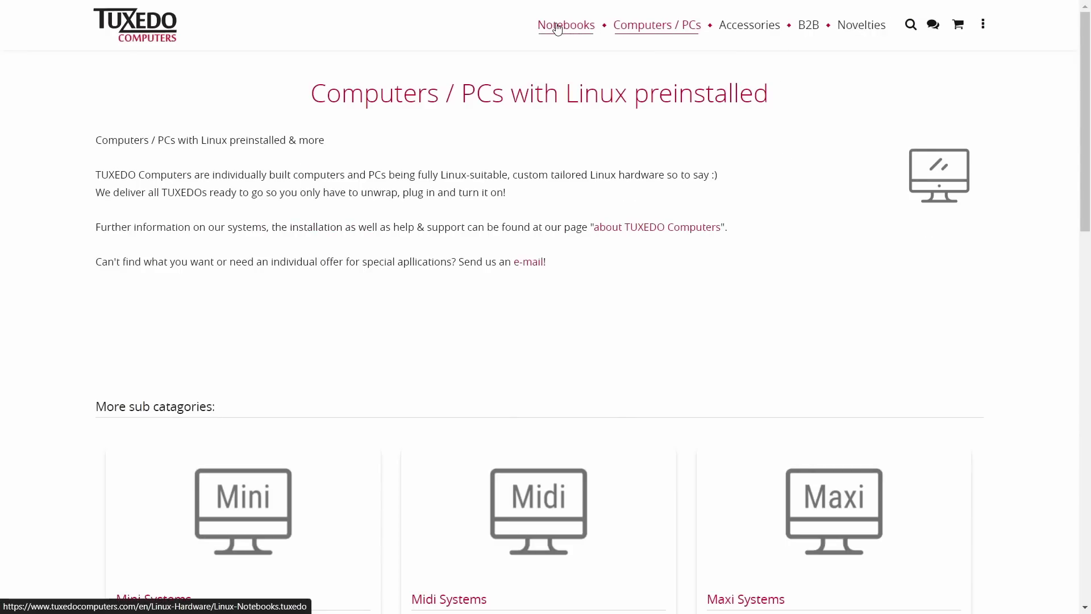
{"action": "left_click", "coordinate": [557, 29]}
{"action": "scroll", "coordinate": [555, 236], "scroll_direction": "down", "scroll_amount": 3}
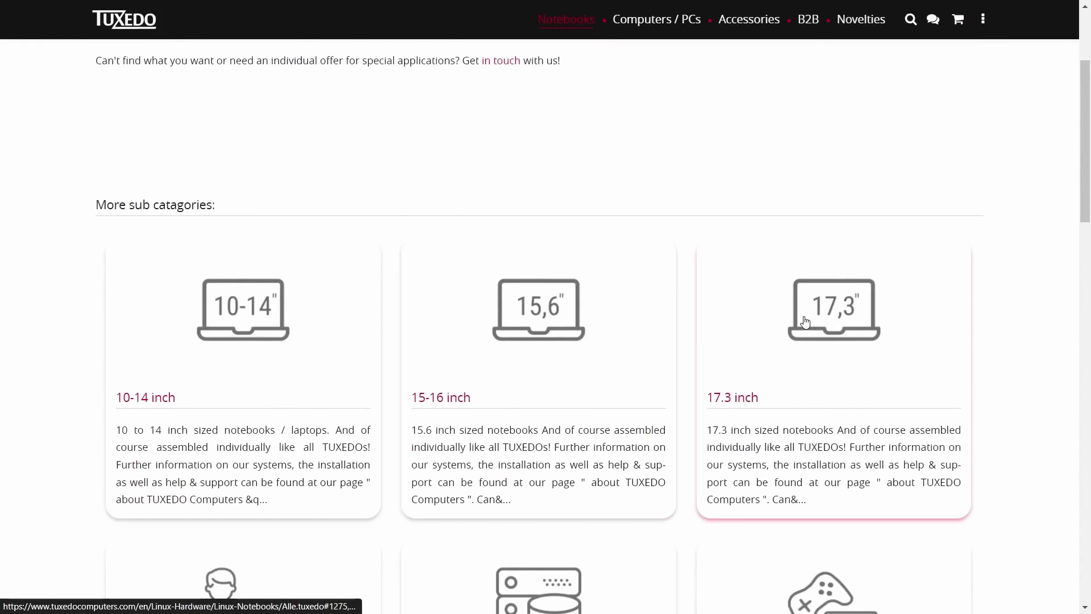
{"action": "scroll", "coordinate": [804, 319], "scroll_direction": "down", "scroll_amount": 5}
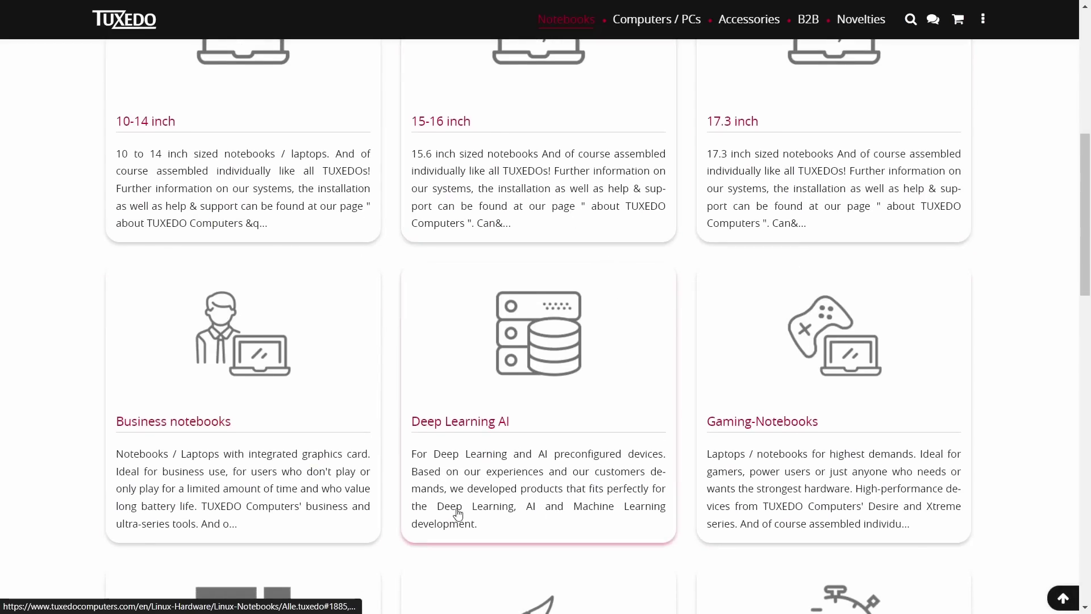
{"action": "scroll", "coordinate": [734, 364], "scroll_direction": "down", "scroll_amount": 5}
{"action": "scroll", "coordinate": [734, 361], "scroll_direction": "up", "scroll_amount": 10}
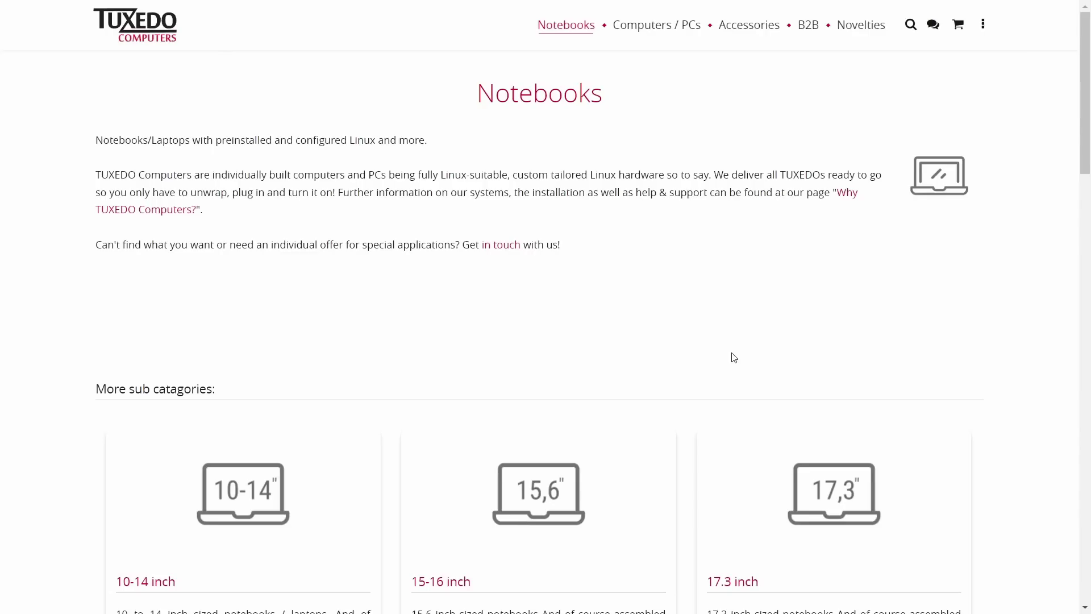
Go to the Computers / PCs category page and scroll through it.
{"action": "left_click", "coordinate": [642, 29]}
{"action": "scroll", "coordinate": [630, 177], "scroll_direction": "down", "scroll_amount": 5}
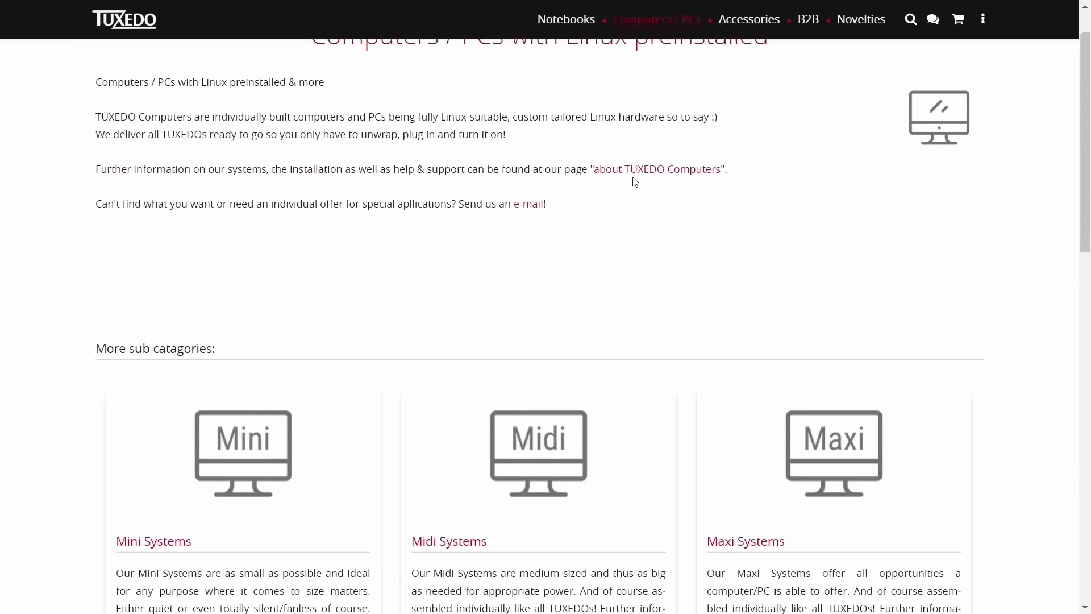
{"action": "scroll", "coordinate": [635, 185], "scroll_direction": "up", "scroll_amount": 5}
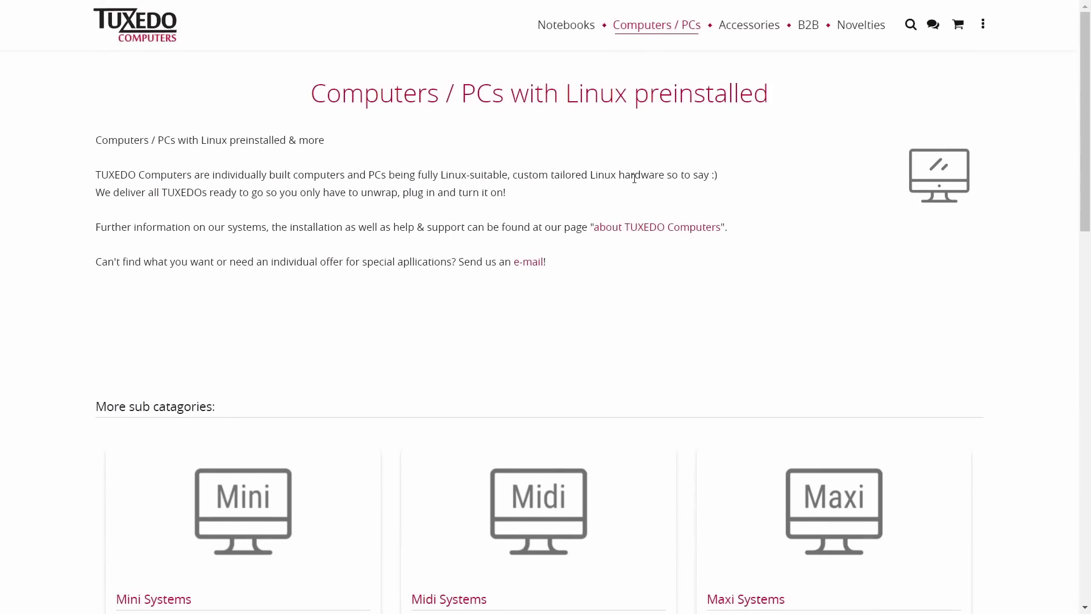
{"action": "scroll", "coordinate": [635, 185], "scroll_direction": "down", "scroll_amount": 8}
Scroll the TUXEDO OS page down to the Download TUXEDO OS buttons and back up.
{"action": "scroll", "coordinate": [635, 183], "scroll_direction": "up", "scroll_amount": 8}
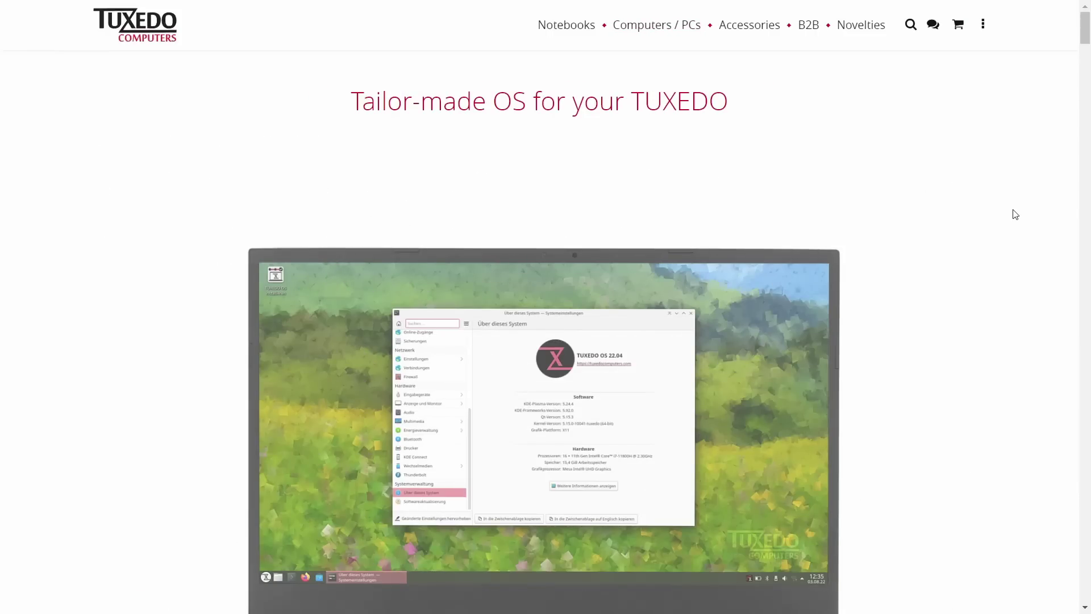
{"action": "scroll", "coordinate": [911, 183], "scroll_direction": "down", "scroll_amount": 3}
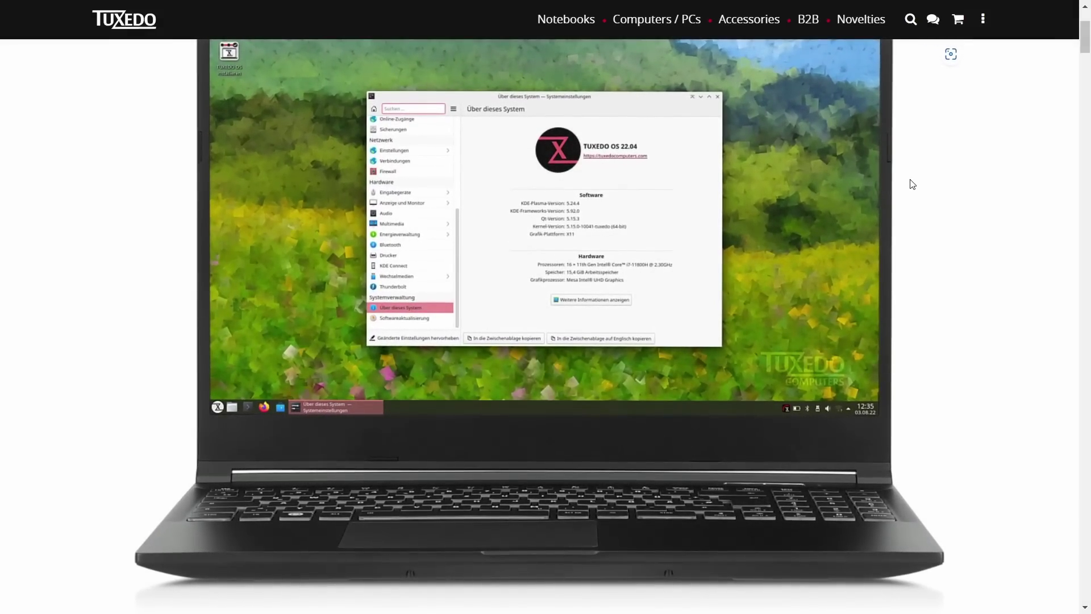
{"action": "scroll", "coordinate": [911, 184], "scroll_direction": "down", "scroll_amount": 10}
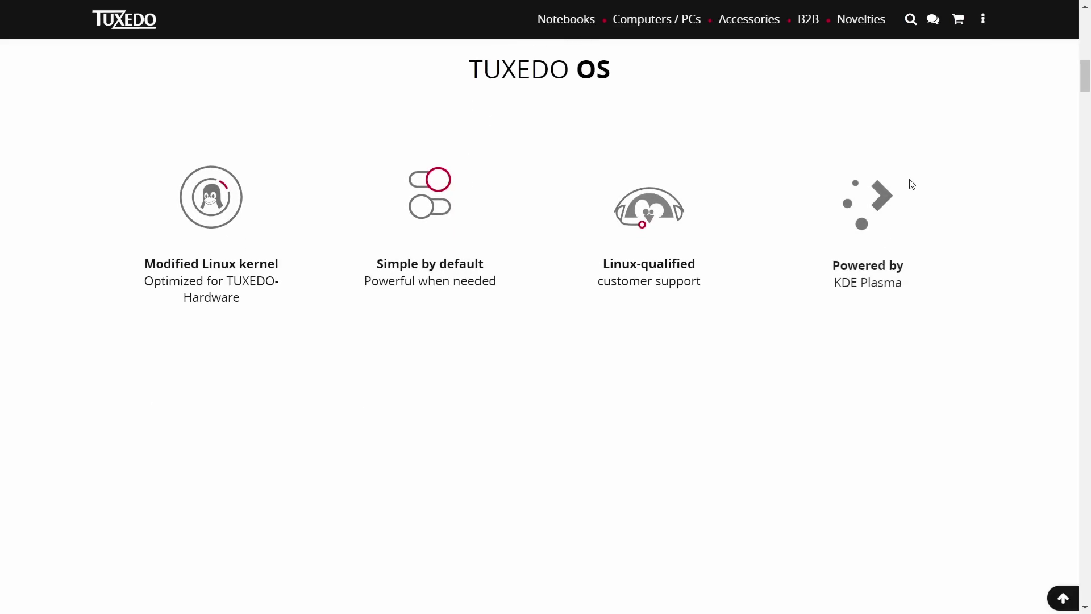
{"action": "scroll", "coordinate": [910, 184], "scroll_direction": "down", "scroll_amount": 9}
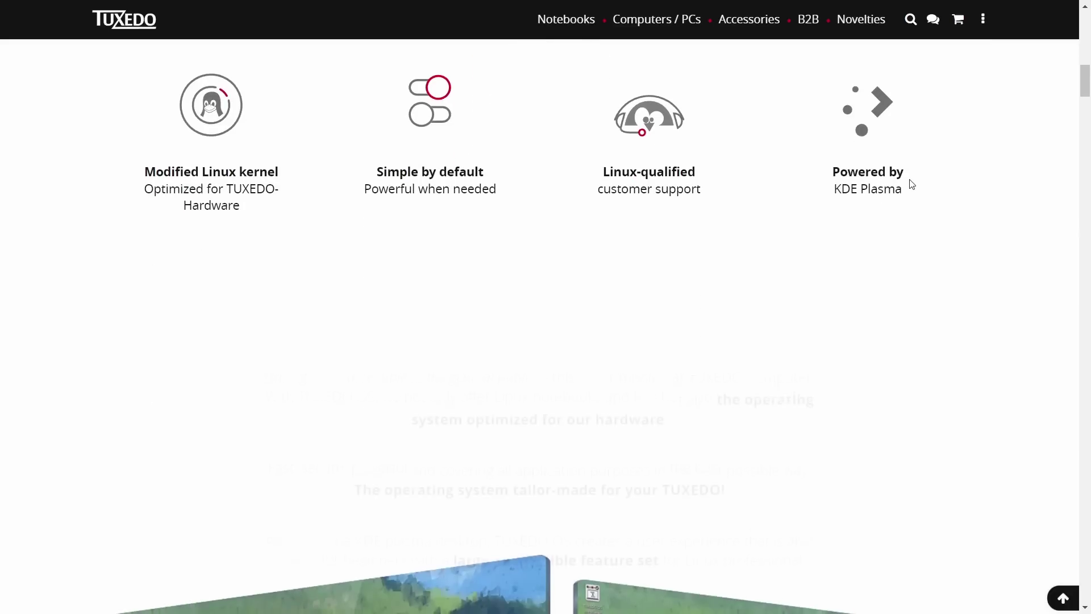
{"action": "scroll", "coordinate": [910, 183], "scroll_direction": "down", "scroll_amount": 10}
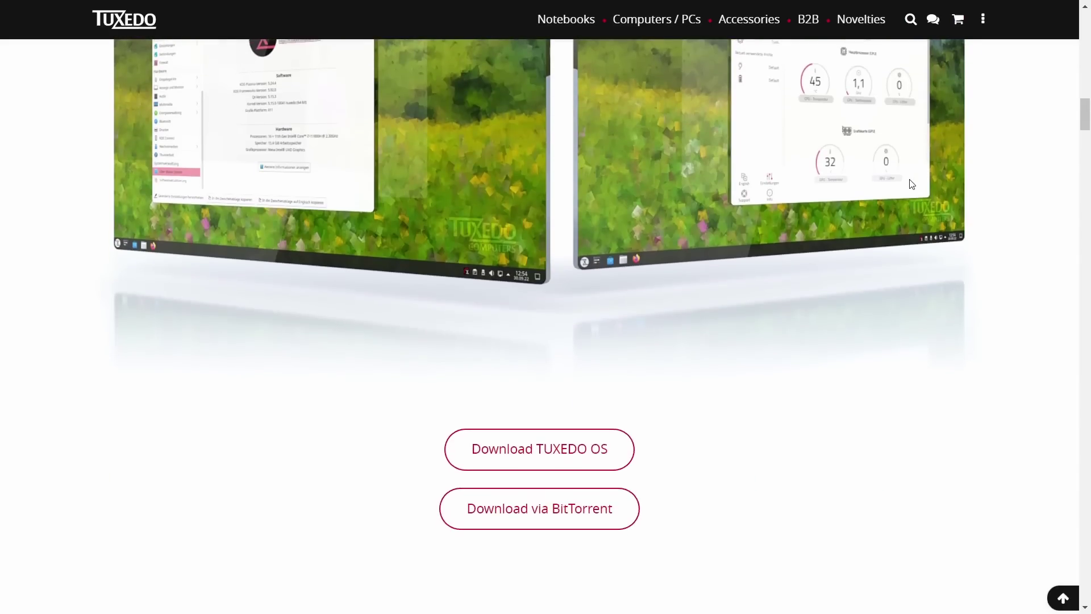
{"action": "scroll", "coordinate": [910, 184], "scroll_direction": "up", "scroll_amount": 15}
{"action": "scroll", "coordinate": [911, 183], "scroll_direction": "up", "scroll_amount": 6}
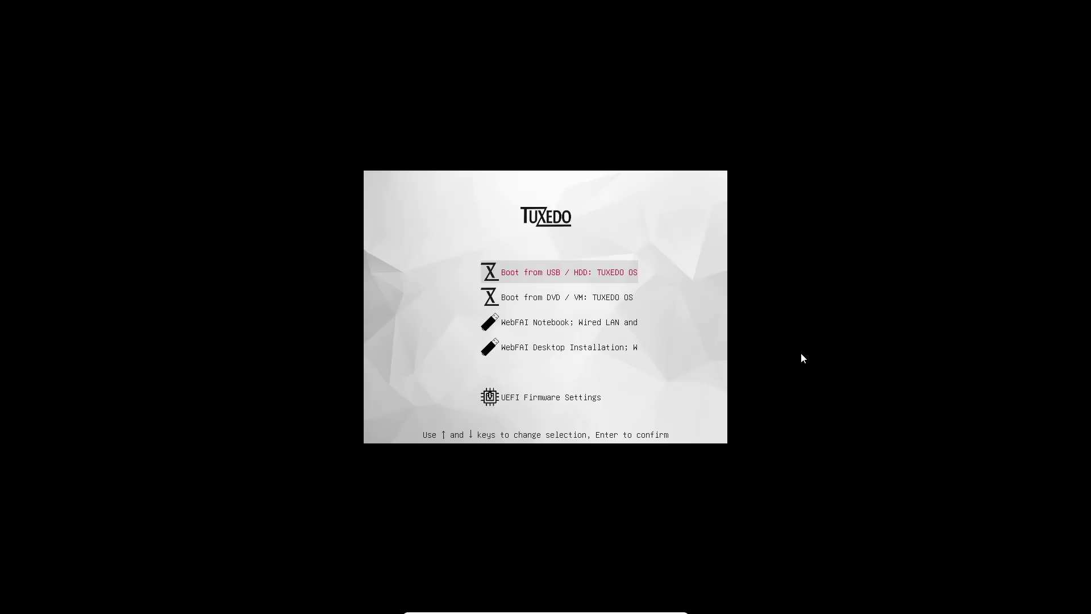
Select the Boot from DVD / VM: TUXEDO OS entry in the boot menu.
{"action": "key", "text": "Down"}
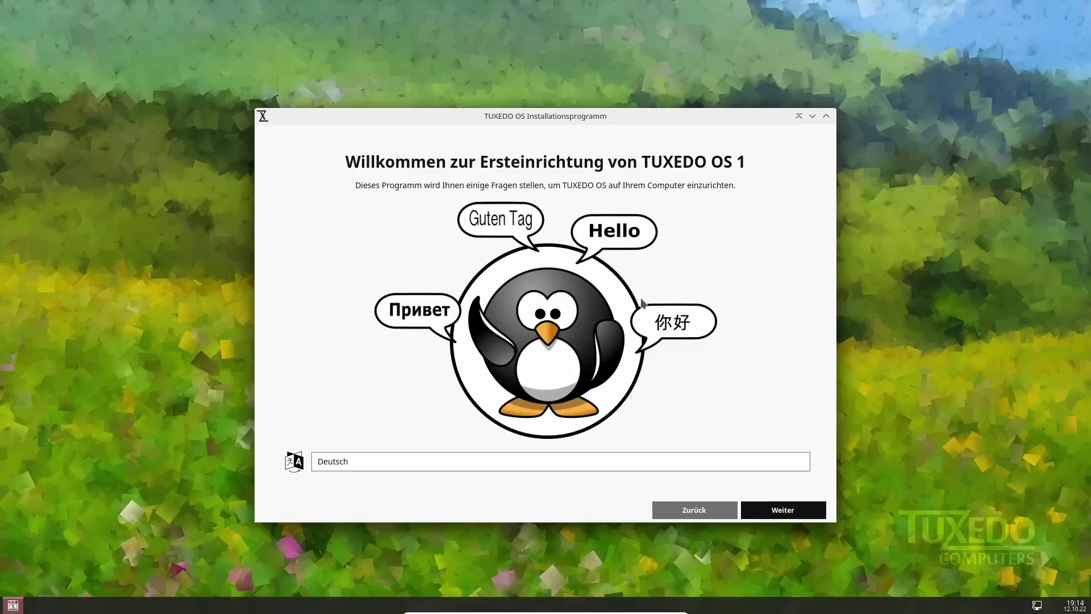
Choose American English as the setup language.
{"action": "left_click", "coordinate": [459, 460]}
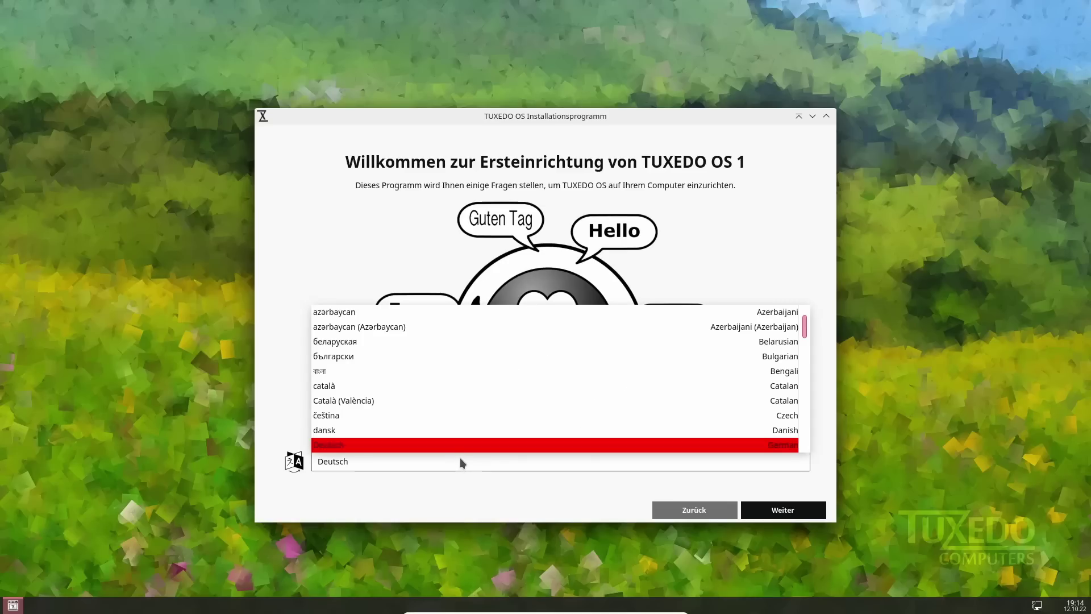
{"action": "scroll", "coordinate": [482, 408], "scroll_direction": "down", "scroll_amount": 2}
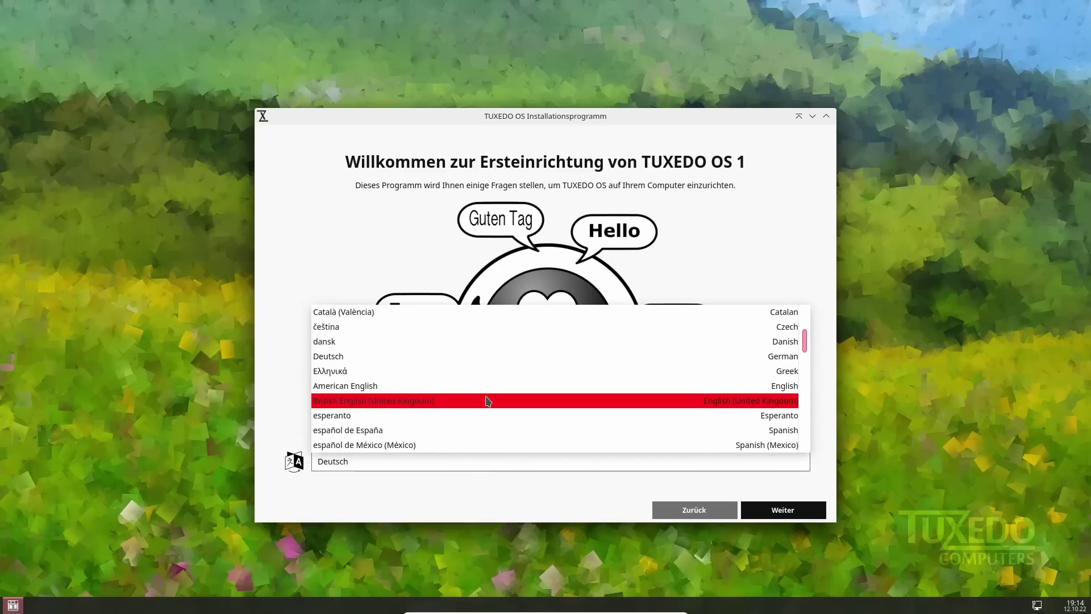
{"action": "left_click", "coordinate": [368, 388]}
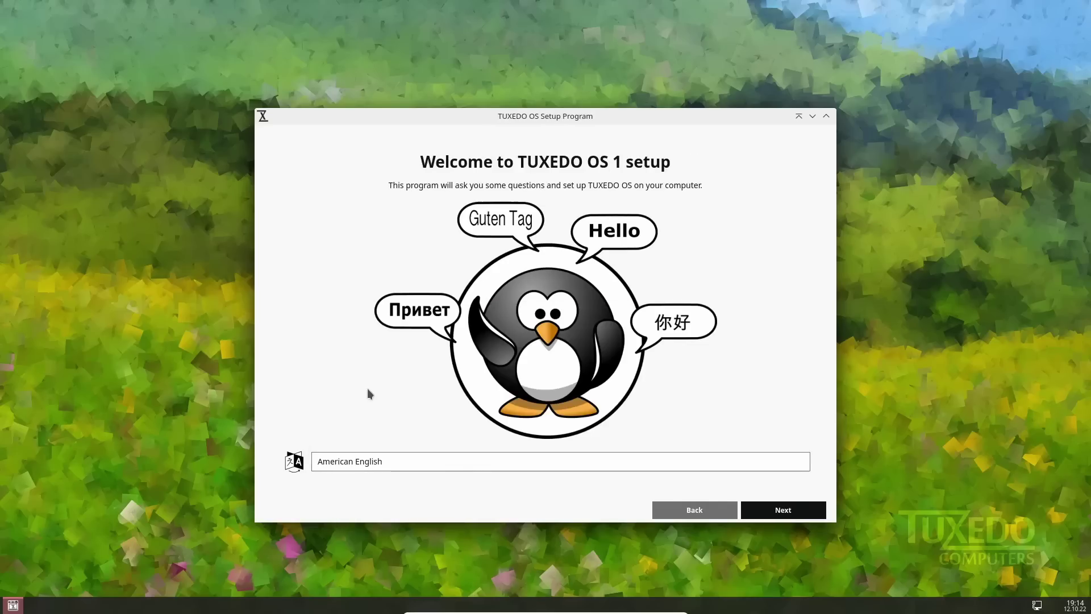
{"action": "left_click", "coordinate": [781, 511]}
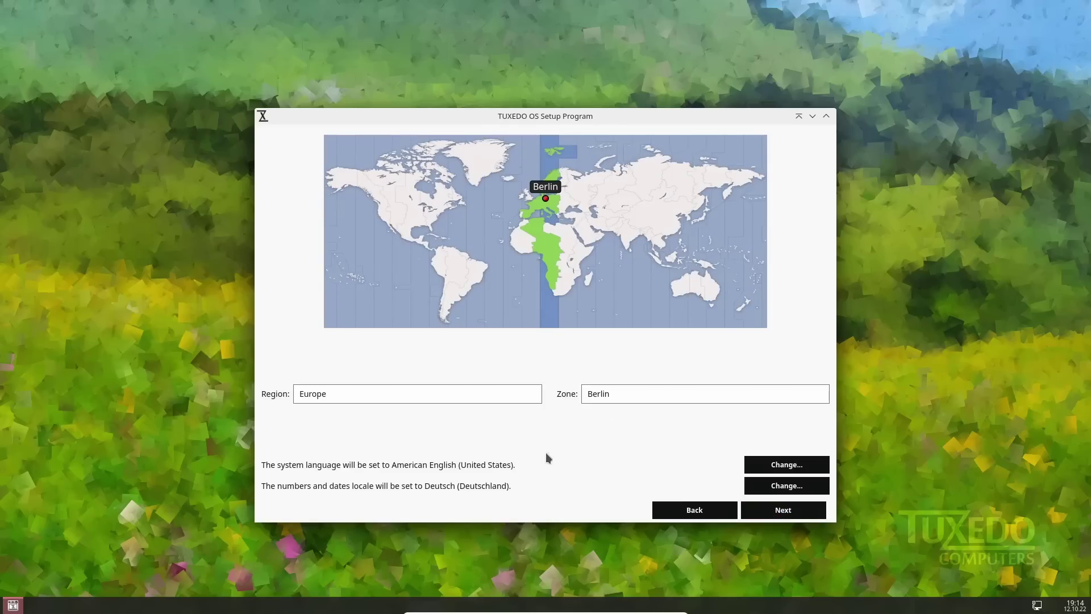
Set the Indiana/Vincennes time zone, keep the English (US) keyboard and finish setup.
{"action": "left_click", "coordinate": [415, 220]}
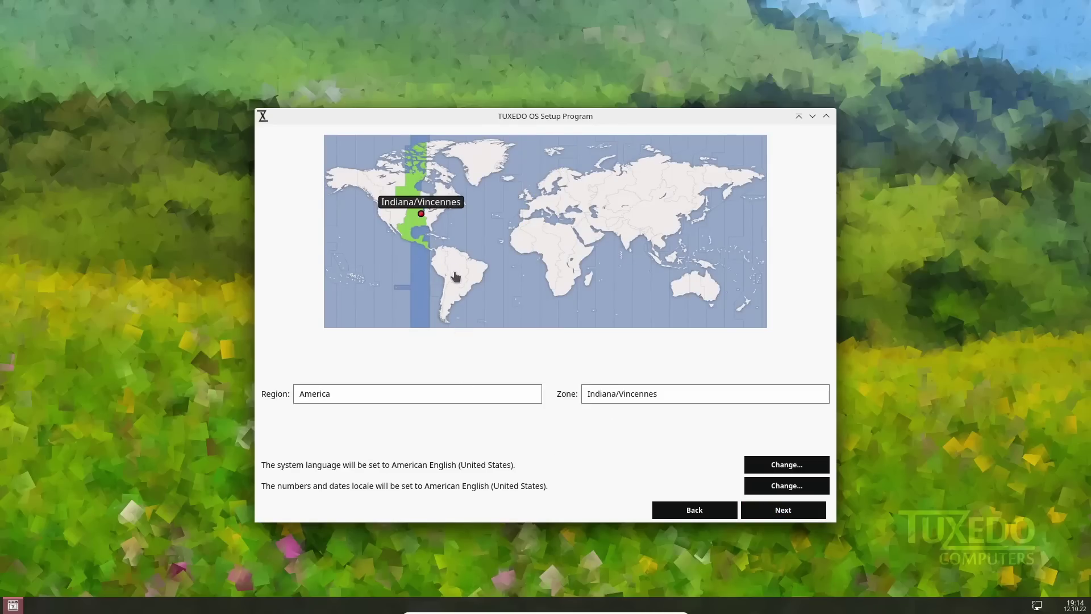
{"action": "left_click", "coordinate": [783, 509]}
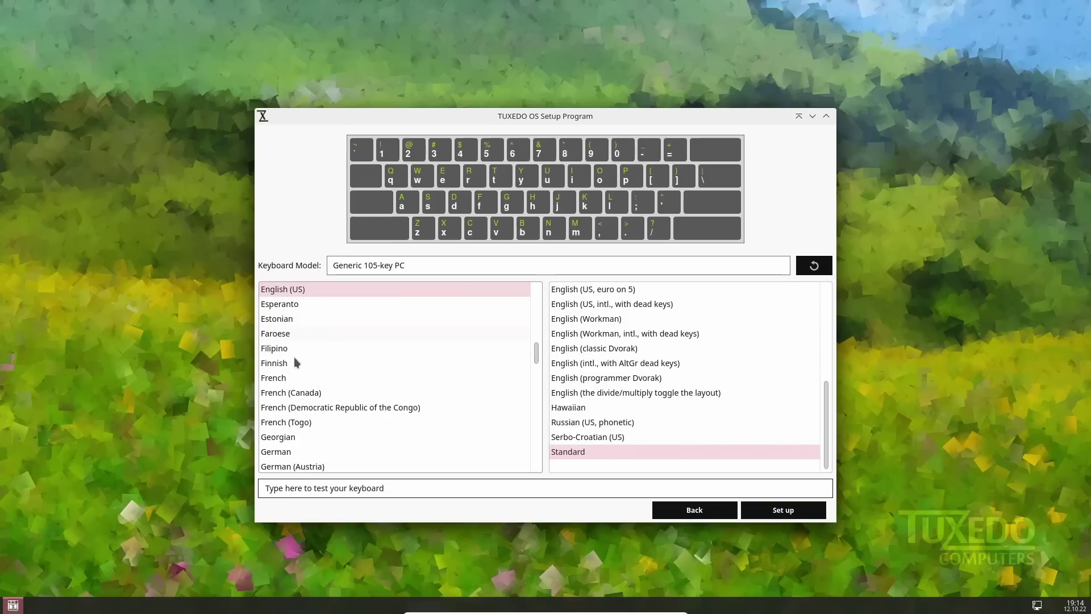
{"action": "left_click", "coordinate": [781, 513]}
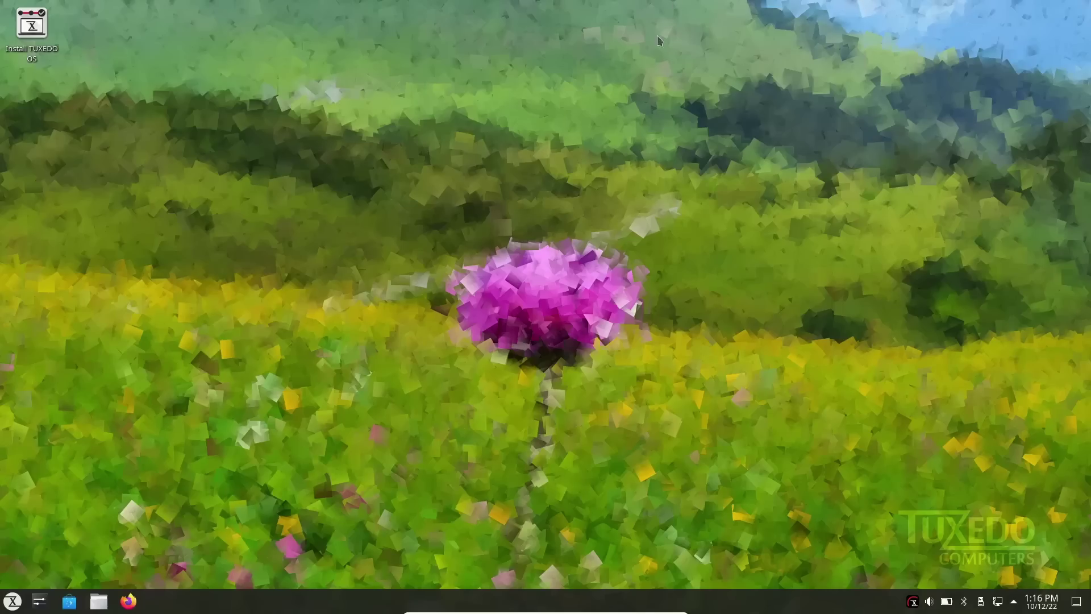
Open the desktop's wallpaper settings and browse the available wallpapers.
{"action": "right_click", "coordinate": [433, 171]}
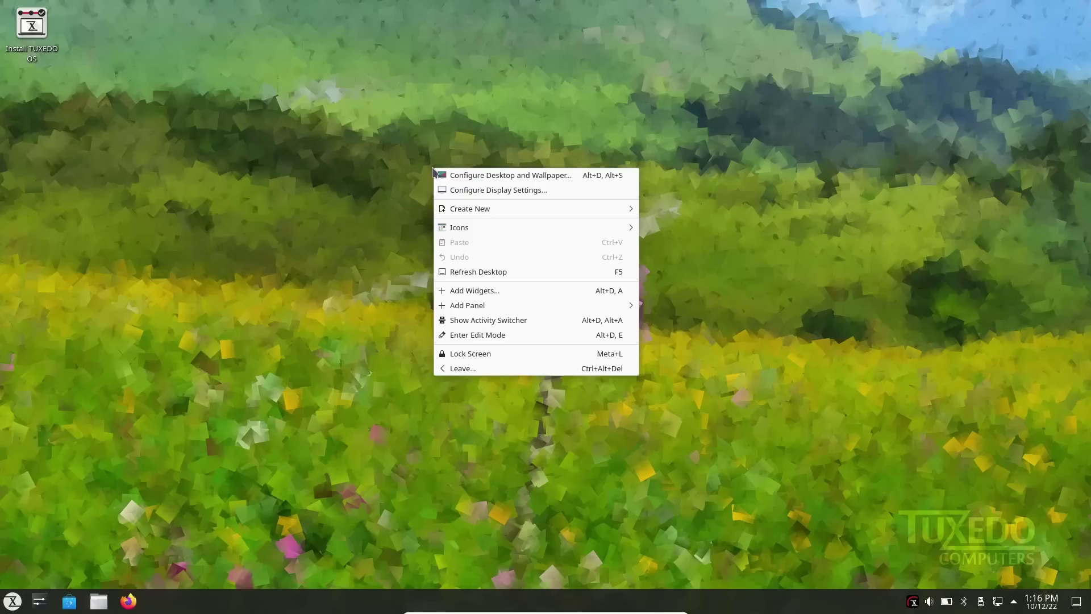
{"action": "left_click", "coordinate": [521, 176]}
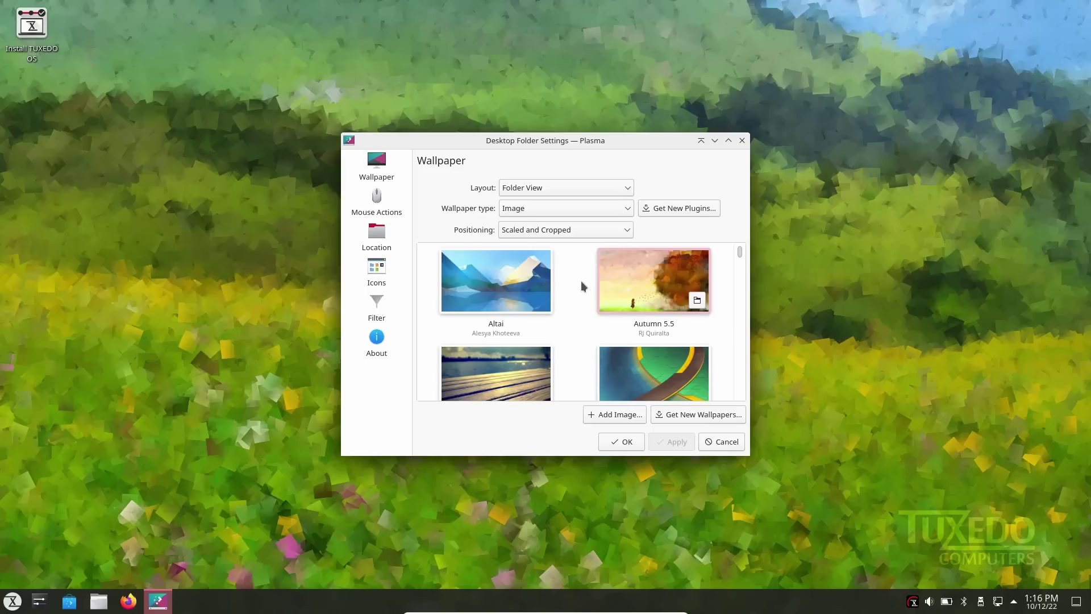
{"action": "scroll", "coordinate": [581, 281], "scroll_direction": "down", "scroll_amount": 5}
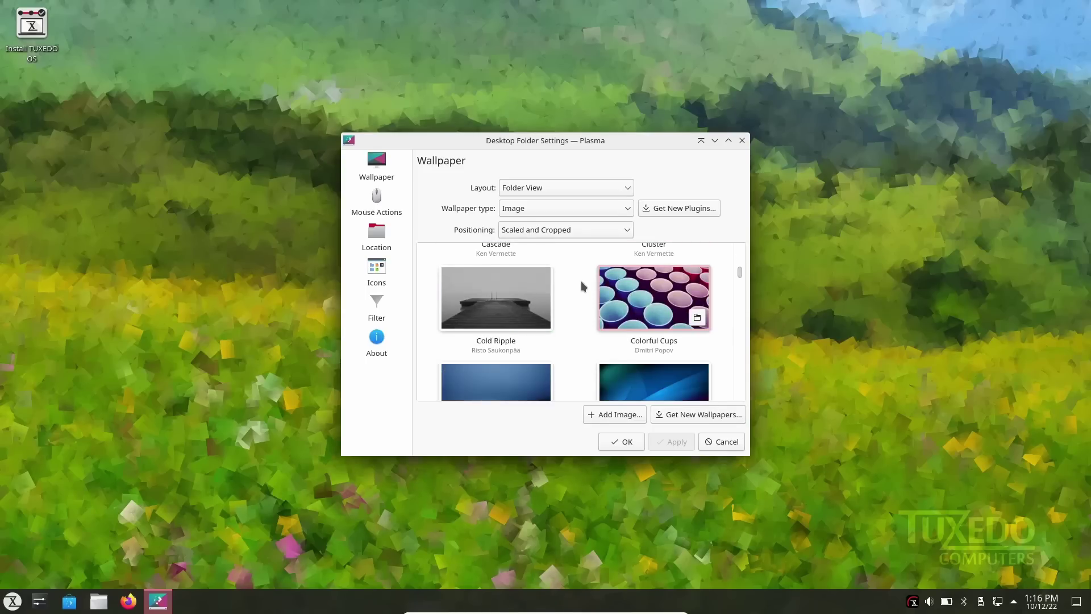
{"action": "scroll", "coordinate": [581, 281], "scroll_direction": "down", "scroll_amount": 7}
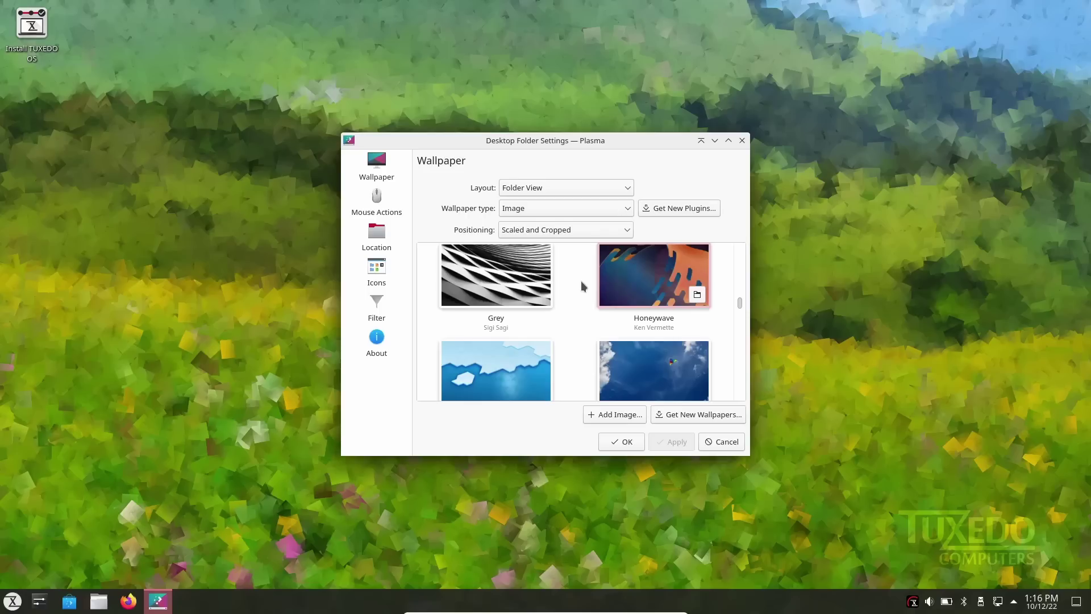
{"action": "scroll", "coordinate": [580, 280], "scroll_direction": "down", "scroll_amount": 7}
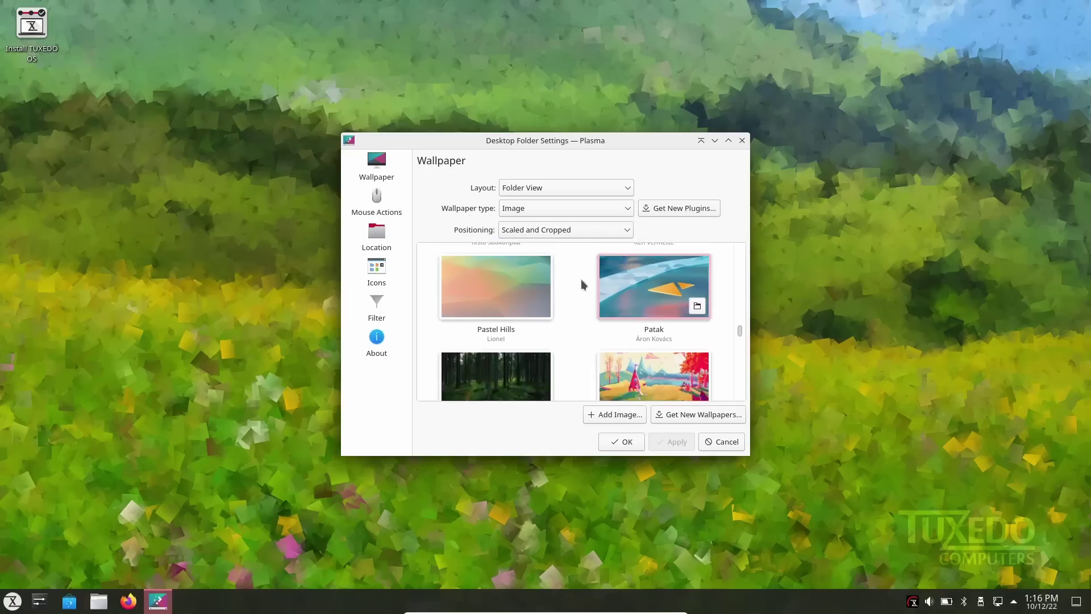
{"action": "scroll", "coordinate": [580, 284], "scroll_direction": "down", "scroll_amount": 5}
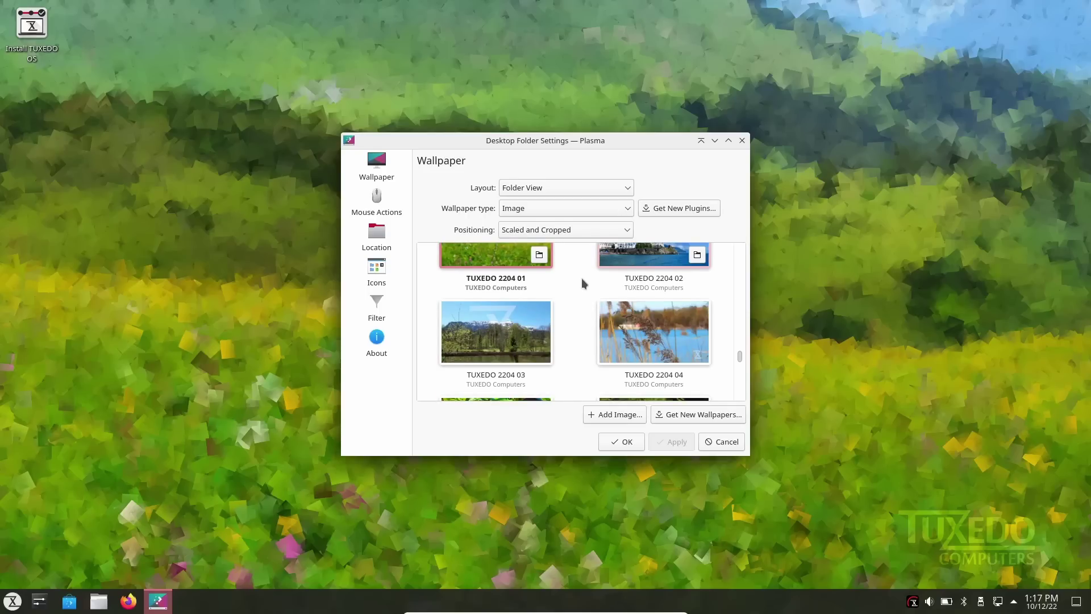
{"action": "scroll", "coordinate": [582, 277], "scroll_direction": "up", "scroll_amount": 1}
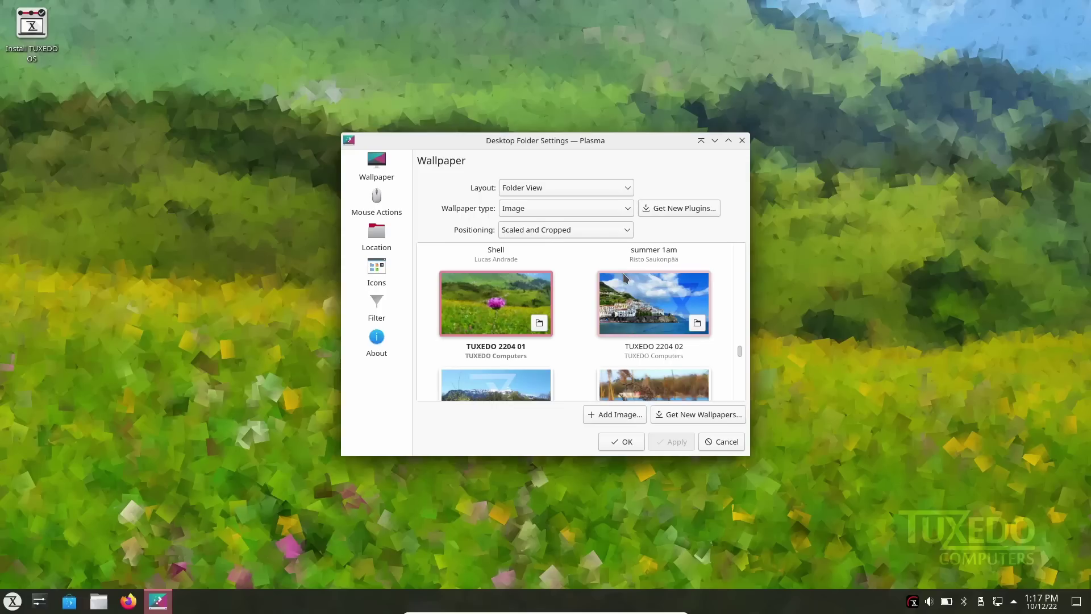
{"action": "scroll", "coordinate": [624, 277], "scroll_direction": "down", "scroll_amount": 1}
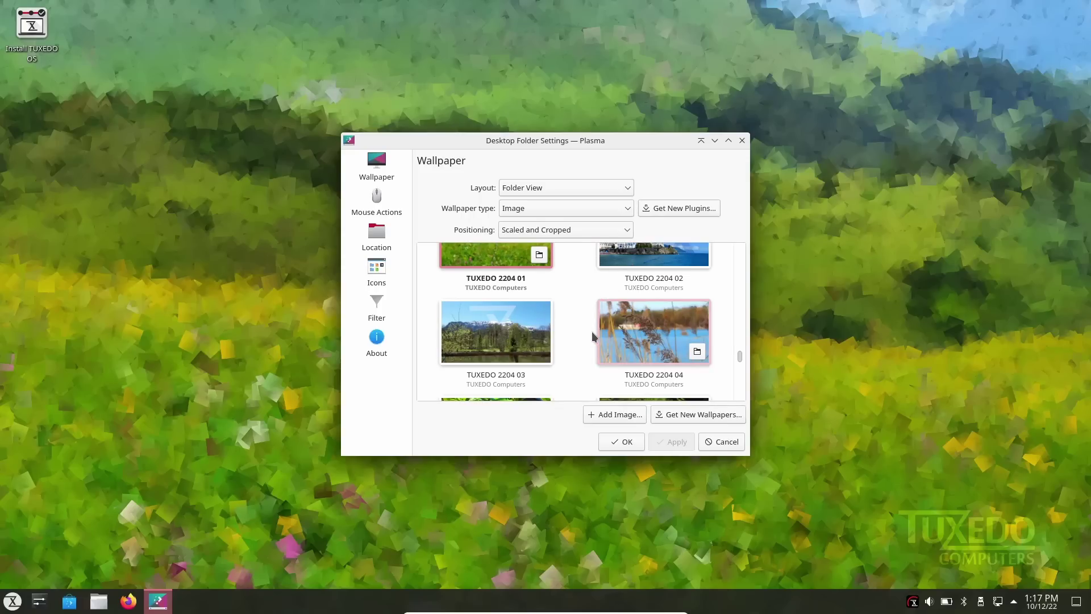
{"action": "scroll", "coordinate": [593, 337], "scroll_direction": "up", "scroll_amount": 1}
Apply the TUXEDO 2204 02 coastal town wallpaper and look over the other wallpapers.
{"action": "left_click", "coordinate": [635, 283]}
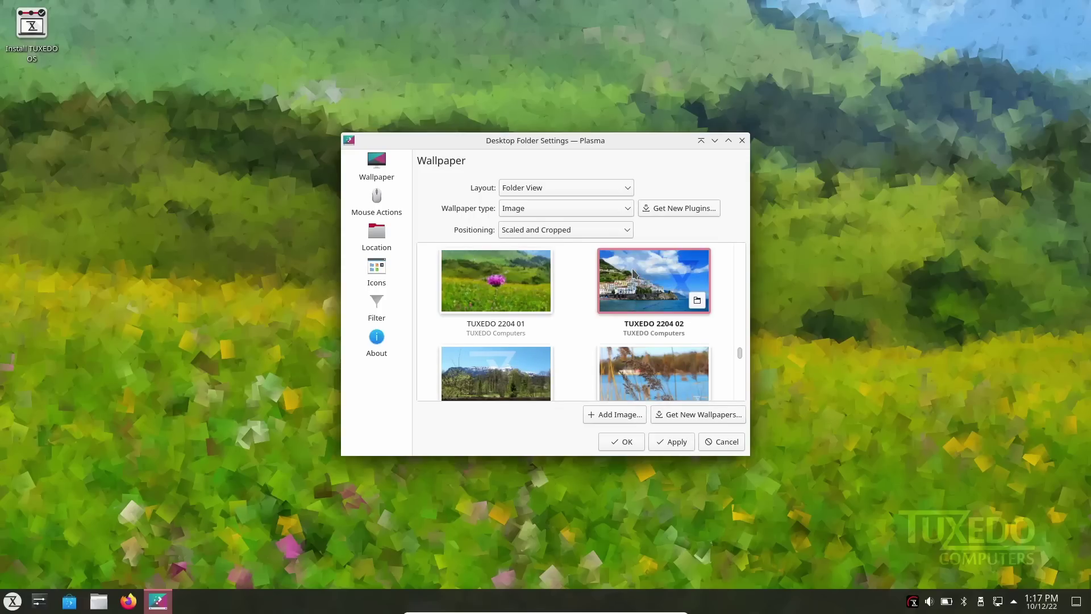
{"action": "left_click", "coordinate": [669, 441]}
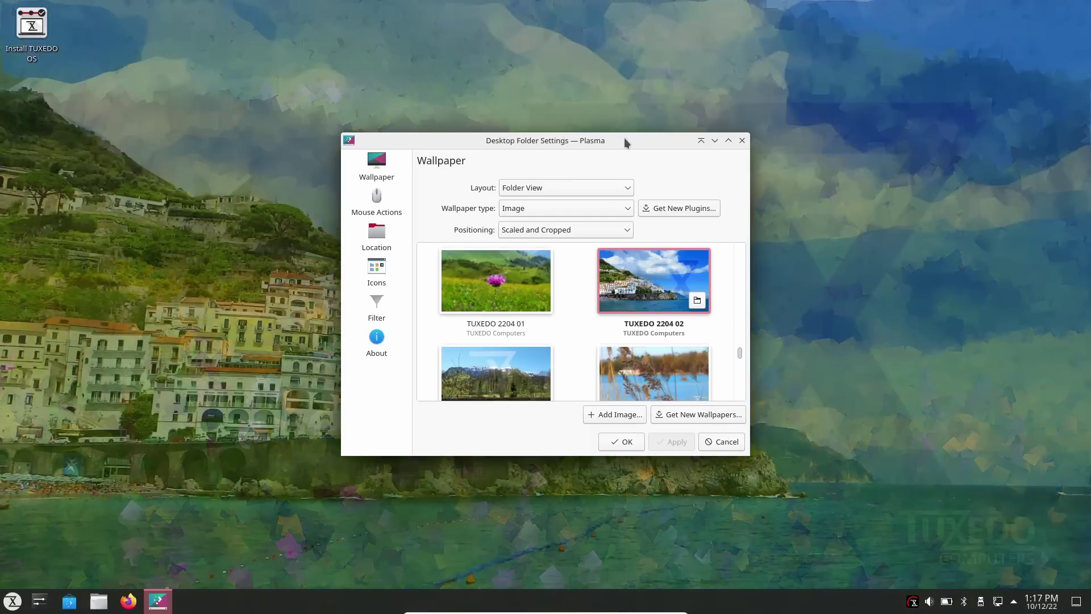
{"action": "left_click_drag", "start_coordinate": [623, 140], "coordinate": [686, 99]}
{"action": "scroll", "coordinate": [676, 264], "scroll_direction": "down", "scroll_amount": 5}
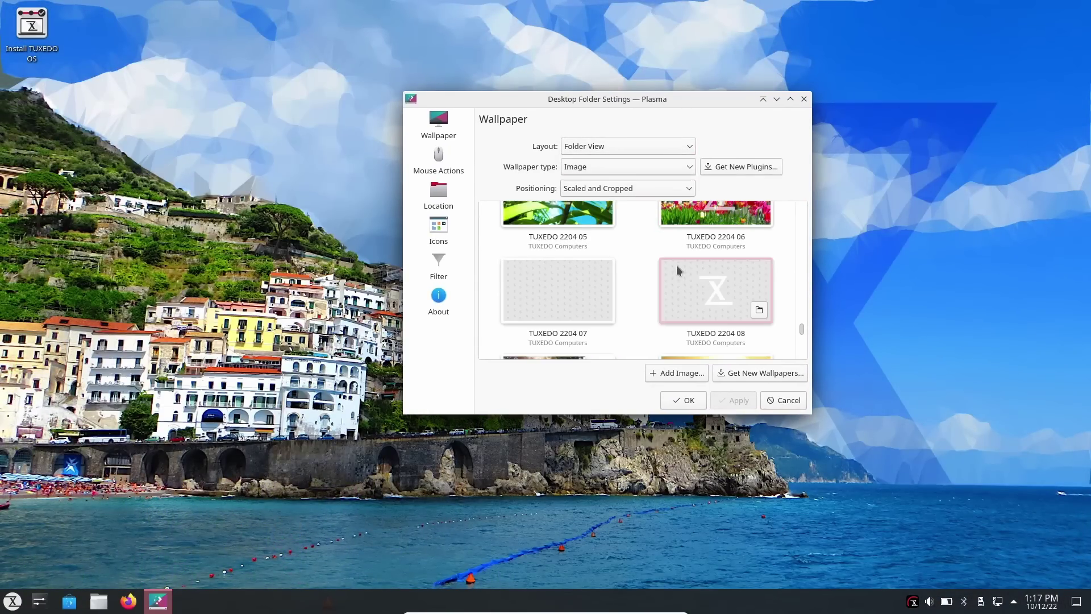
{"action": "scroll", "coordinate": [676, 265], "scroll_direction": "down", "scroll_amount": 6}
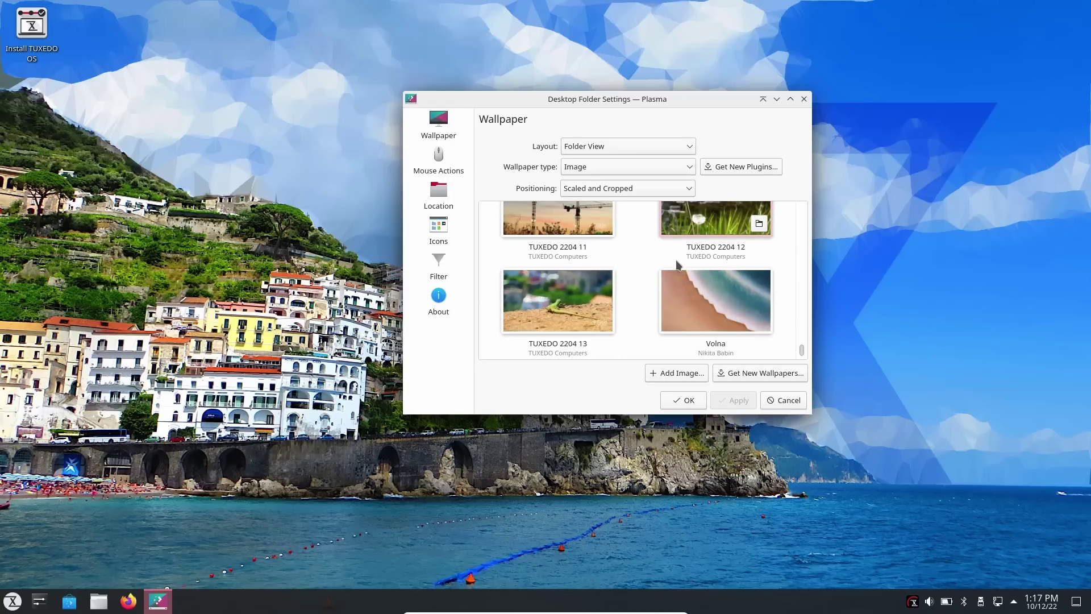
{"action": "scroll", "coordinate": [678, 265], "scroll_direction": "up", "scroll_amount": 15}
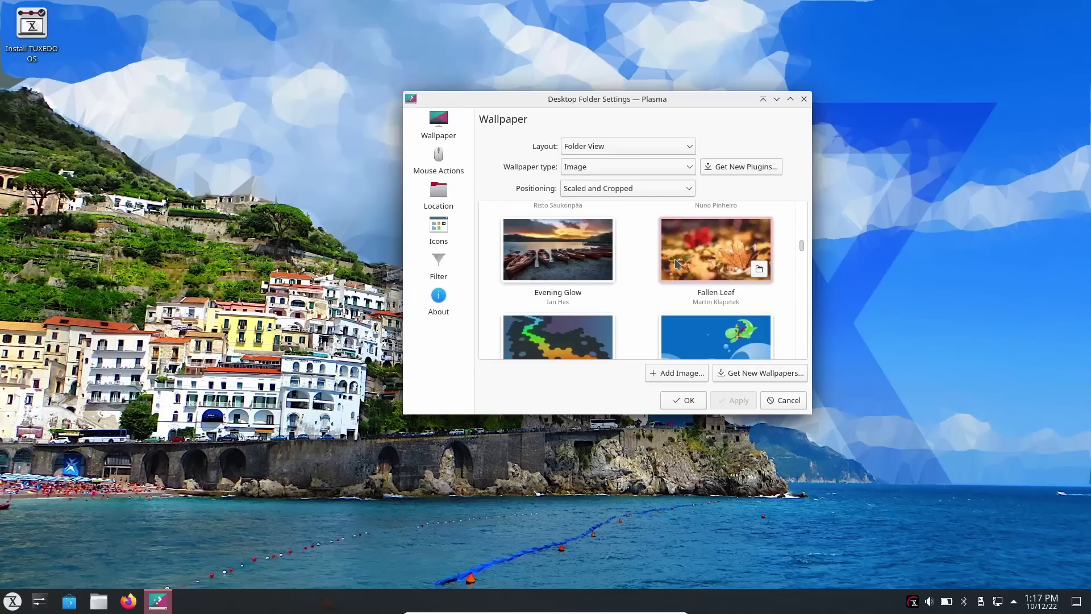
{"action": "scroll", "coordinate": [676, 264], "scroll_direction": "up", "scroll_amount": 4}
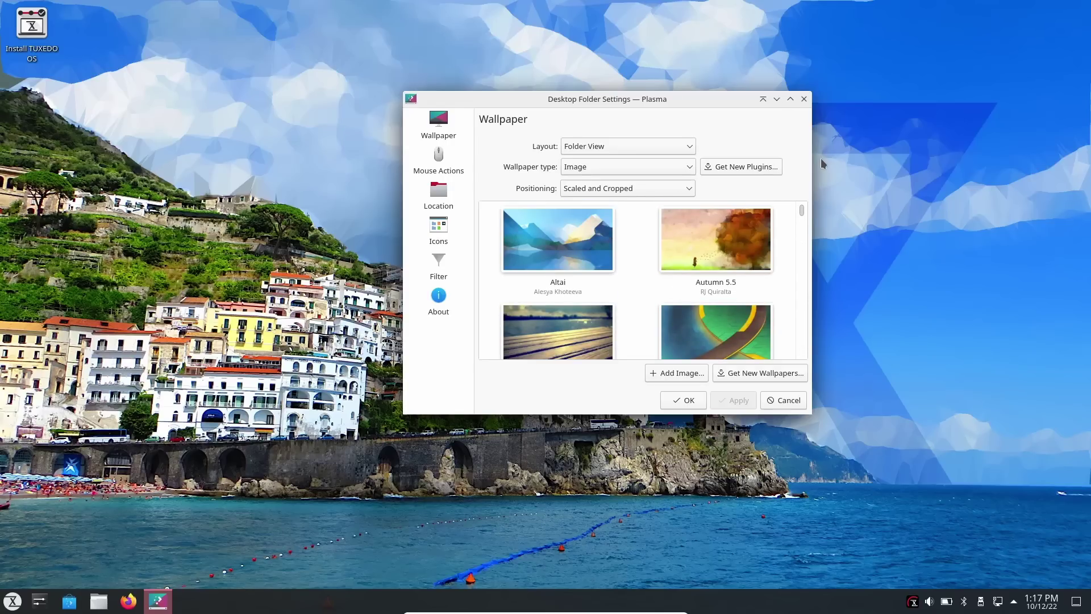
{"action": "left_click", "coordinate": [804, 99]}
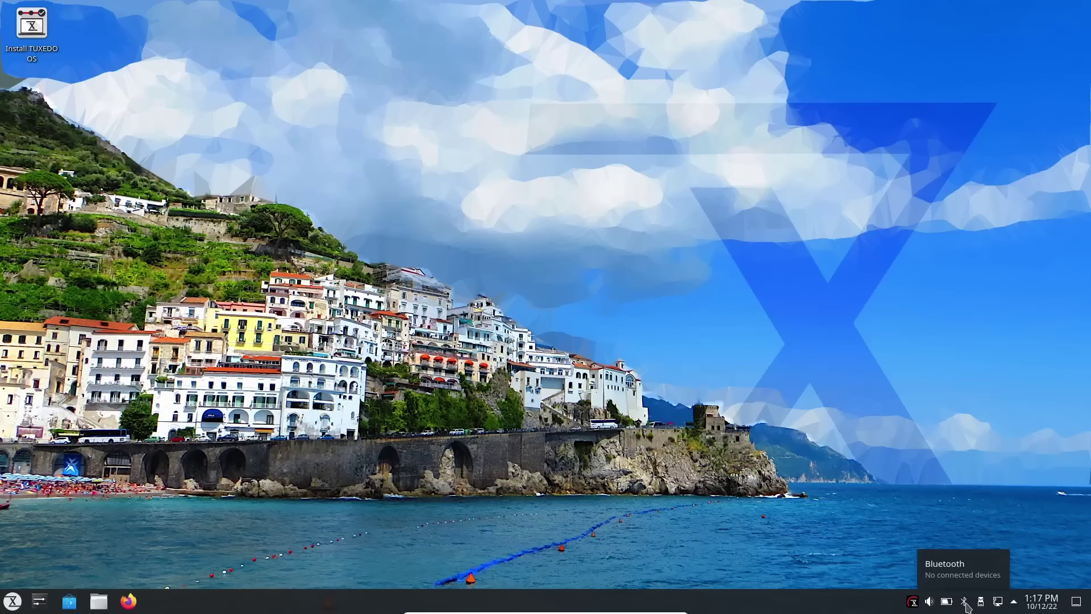
{"action": "left_click", "coordinate": [1015, 606]}
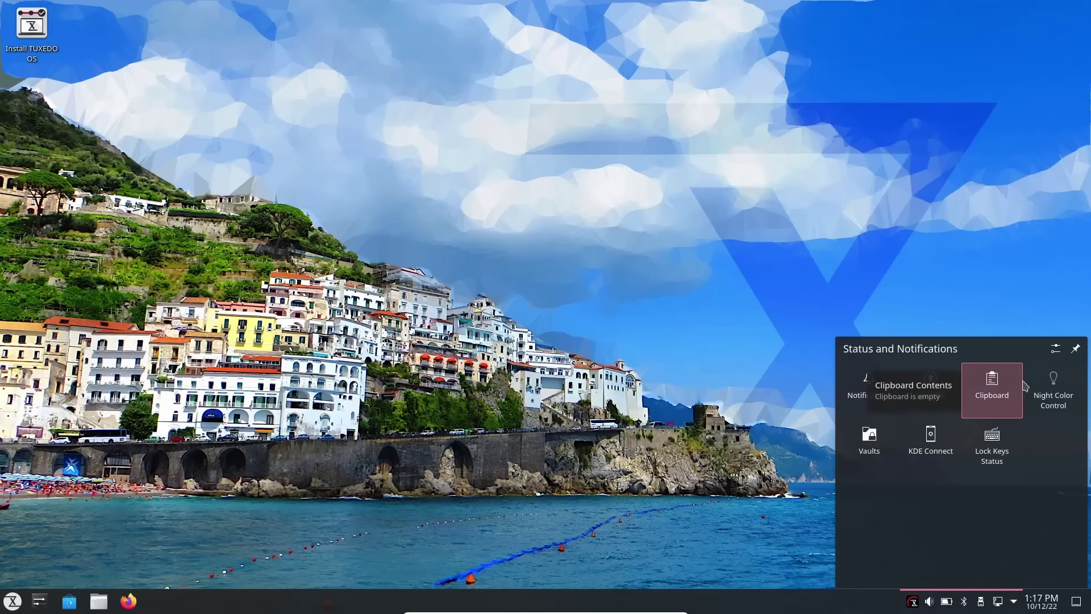
{"action": "left_click", "coordinate": [442, 273]}
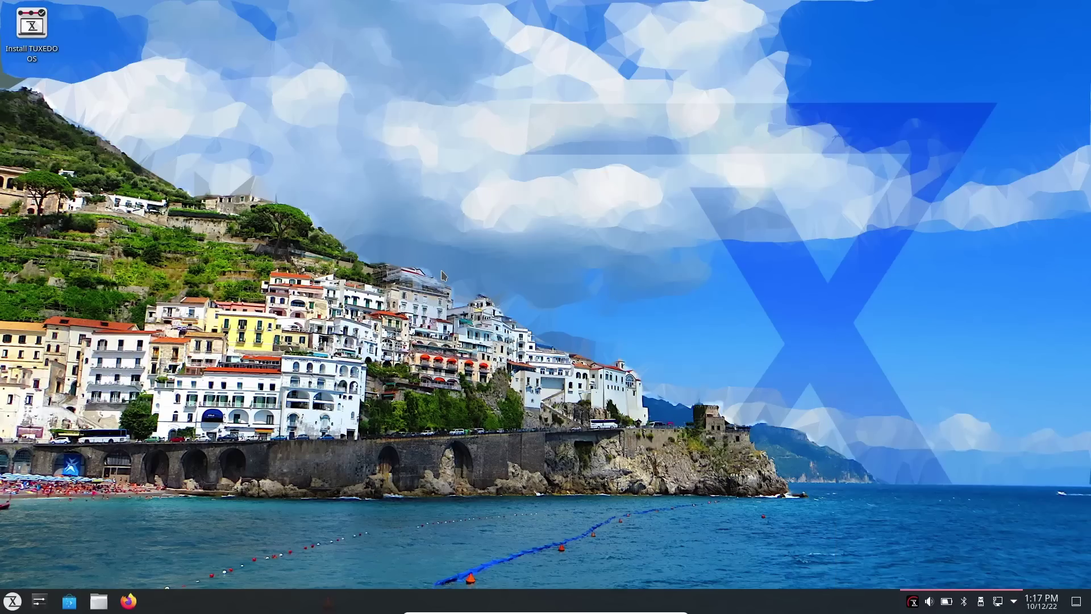
Open About this System, showing TUXEDO OS 22.04, KDE Plasma 5.24.6 and AMD Ryzen 5 5500U.
{"action": "left_click", "coordinate": [41, 602]}
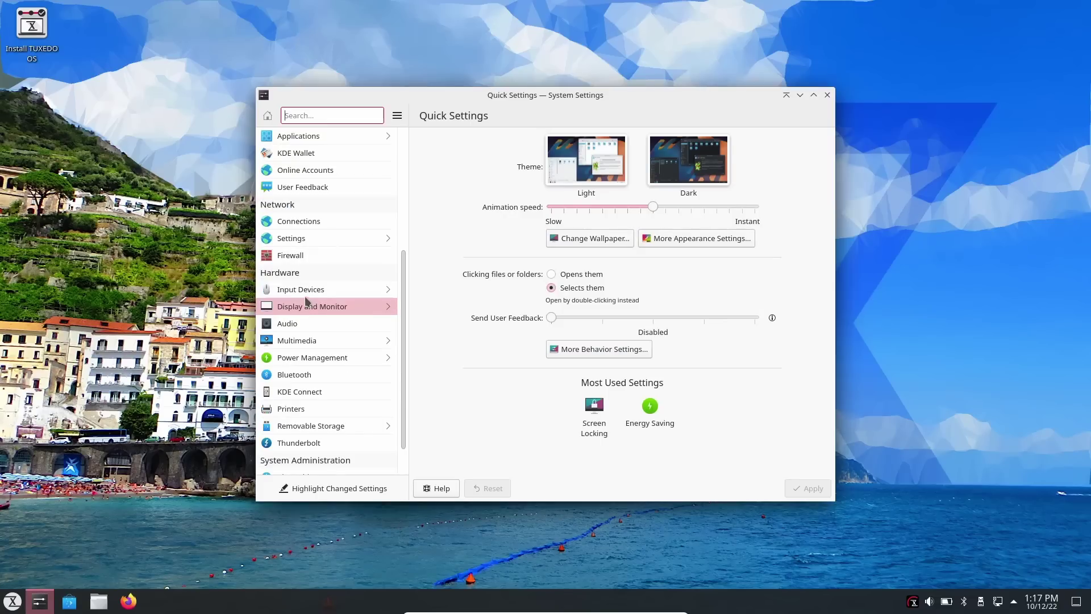
{"action": "scroll", "coordinate": [307, 302], "scroll_direction": "down", "scroll_amount": 2}
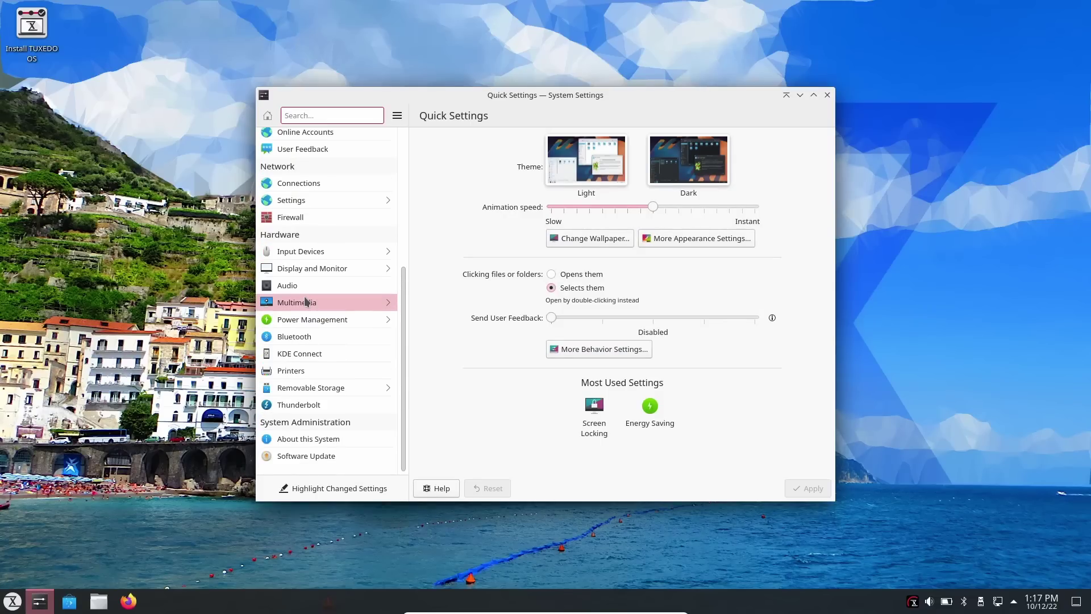
{"action": "left_click", "coordinate": [308, 437]}
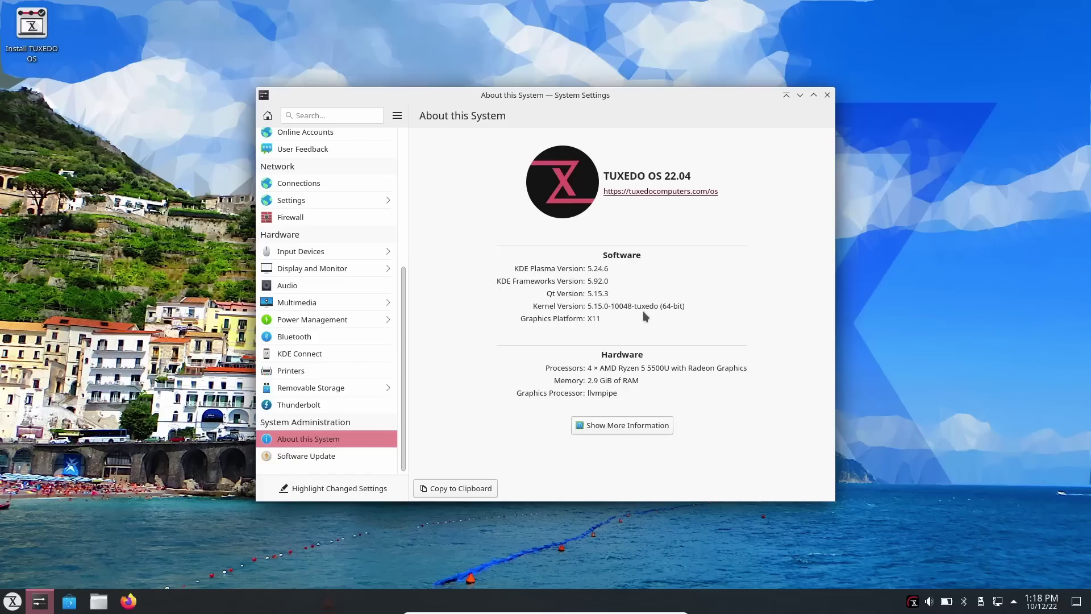
{"action": "scroll", "coordinate": [339, 315], "scroll_direction": "up", "scroll_amount": 5}
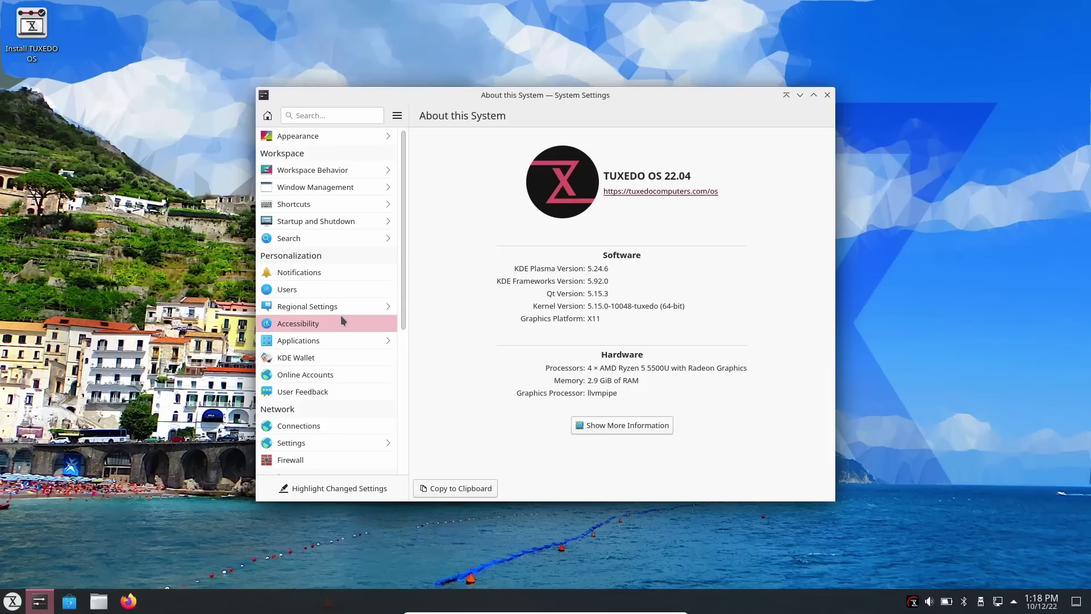
View the Global Theme choices with TUXEDO Twilight current, then scroll the top-level settings list.
{"action": "left_click", "coordinate": [305, 137]}
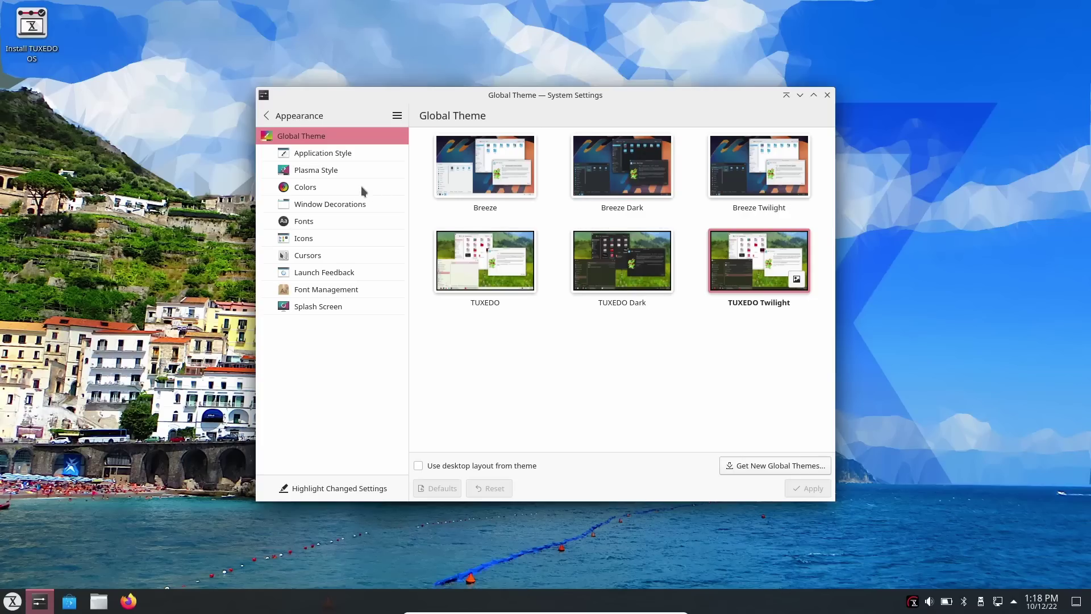
{"action": "left_click", "coordinate": [268, 115]}
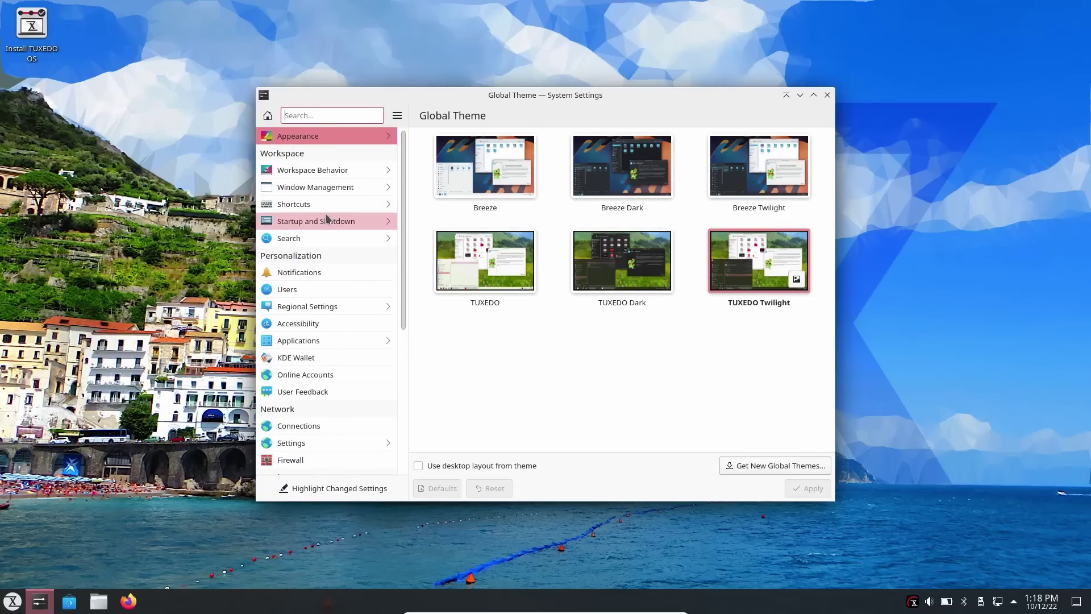
{"action": "scroll", "coordinate": [326, 216], "scroll_direction": "down", "scroll_amount": 5}
{"action": "scroll", "coordinate": [325, 213], "scroll_direction": "up", "scroll_amount": 8}
{"action": "scroll", "coordinate": [325, 213], "scroll_direction": "down", "scroll_amount": 7}
{"action": "scroll", "coordinate": [325, 212], "scroll_direction": "down", "scroll_amount": 2}
{"action": "scroll", "coordinate": [326, 212], "scroll_direction": "up", "scroll_amount": 8}
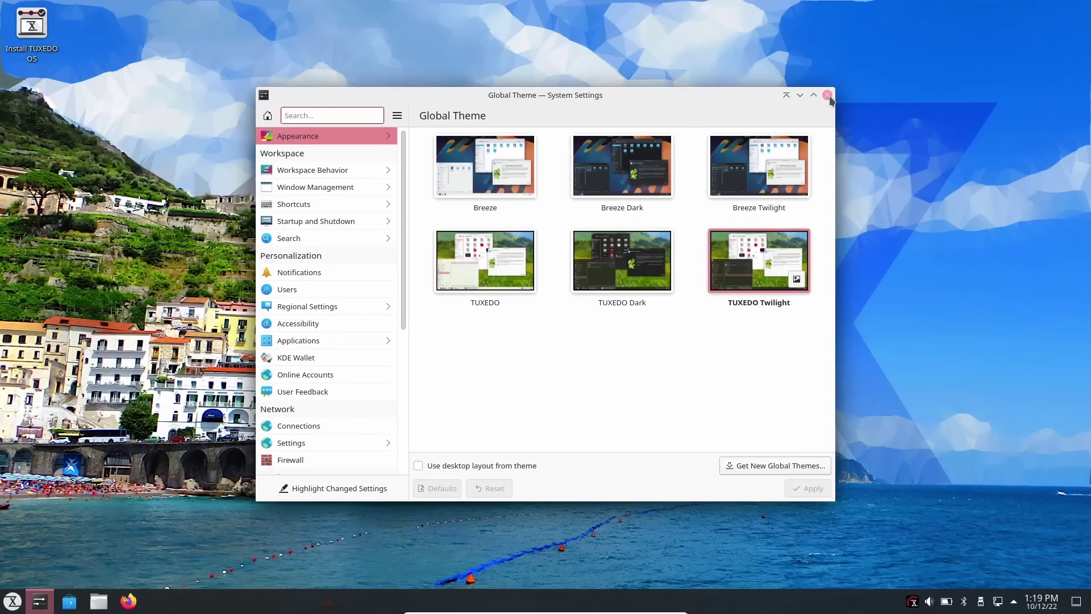
Close System Settings and view Krita's details in a maximized Discover window, checking its sources.
{"action": "left_click", "coordinate": [827, 95]}
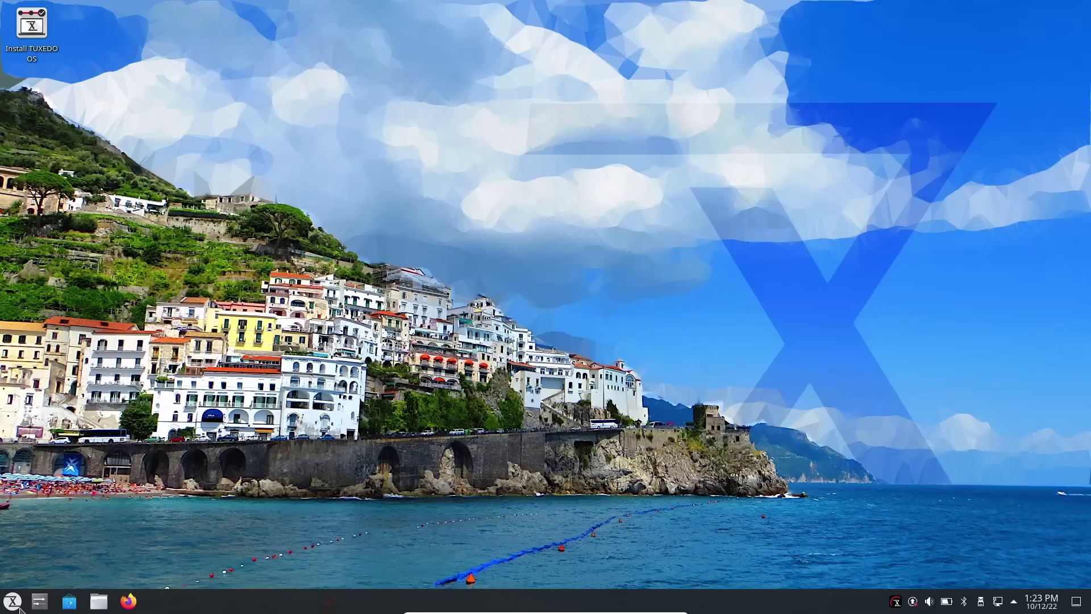
{"action": "left_click", "coordinate": [67, 607]}
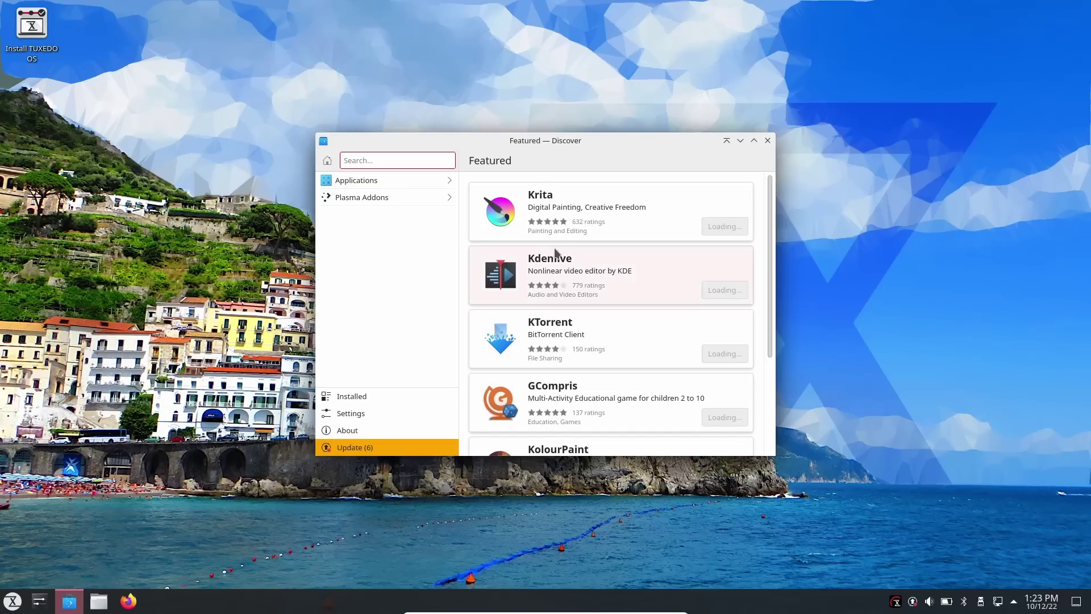
{"action": "left_click", "coordinate": [541, 216]}
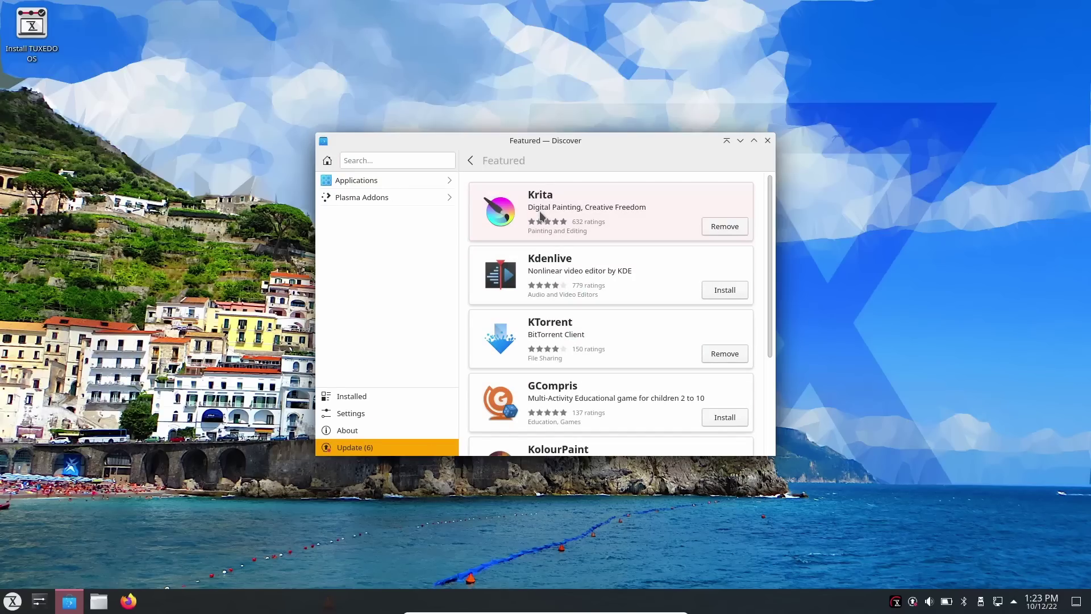
{"action": "left_click", "coordinate": [754, 140]}
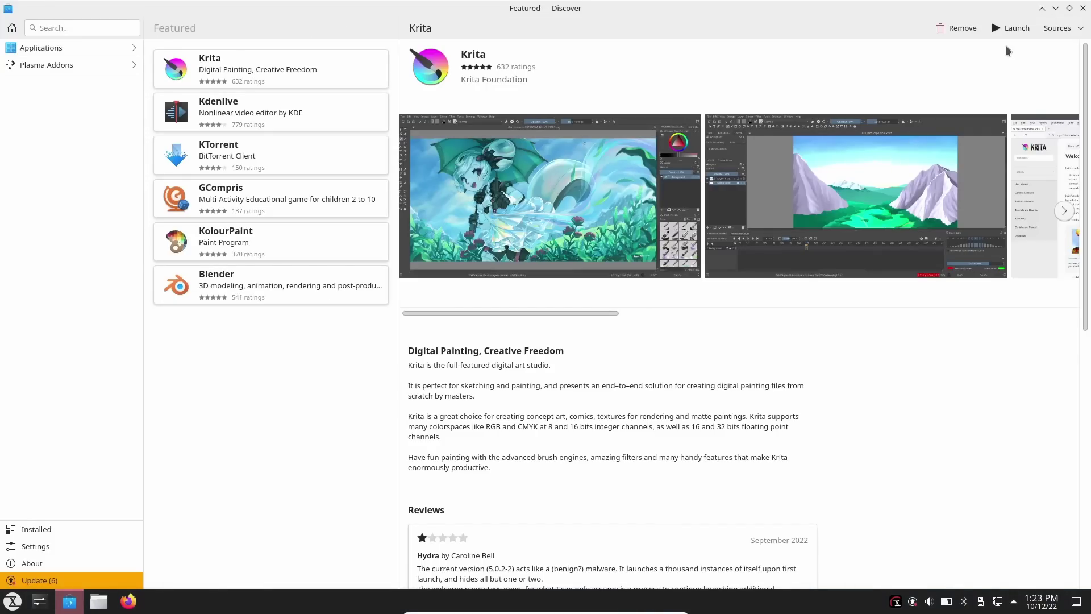
{"action": "left_click", "coordinate": [1064, 33]}
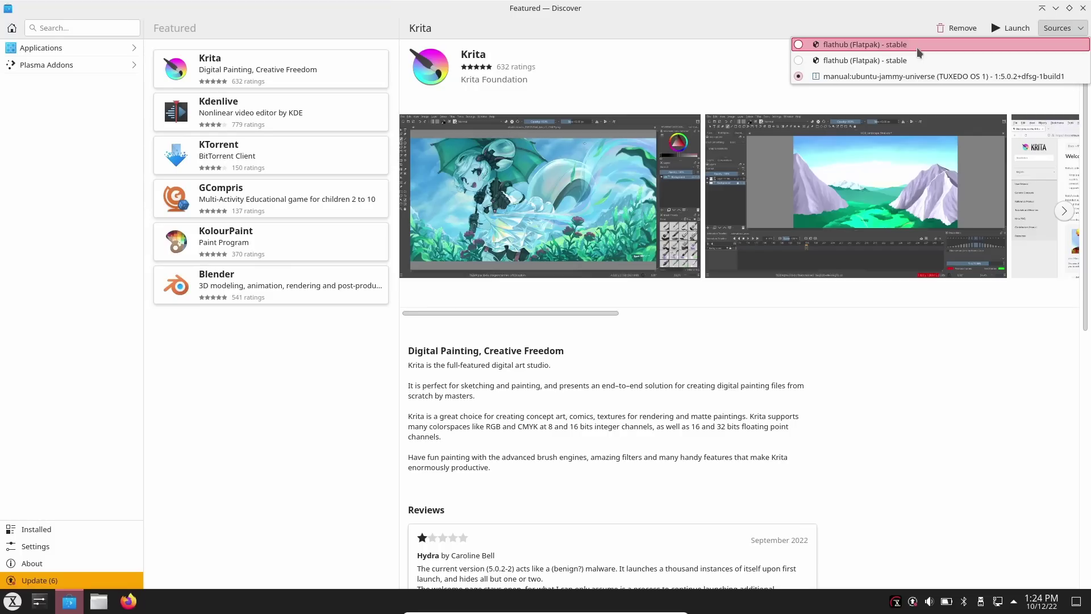
{"action": "left_click", "coordinate": [1079, 31]}
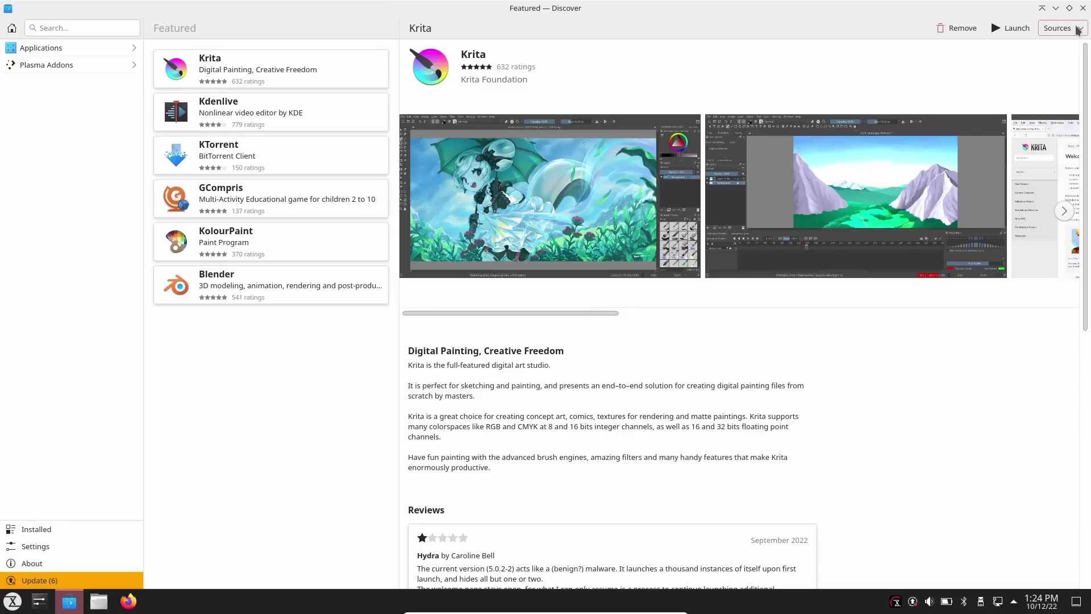
Search Discover for obs-studio and view OBS Studio's Flathub and ubuntu-jammy-universe sources.
{"action": "left_click", "coordinate": [69, 29]}
{"action": "type", "text": "obs"}
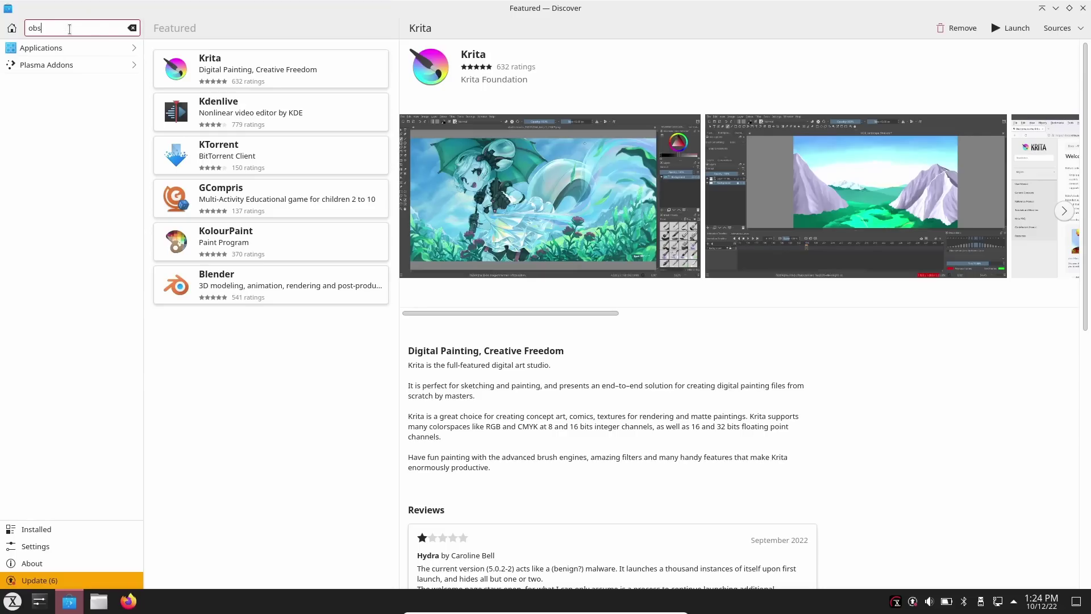
{"action": "type", "text": "-studio"}
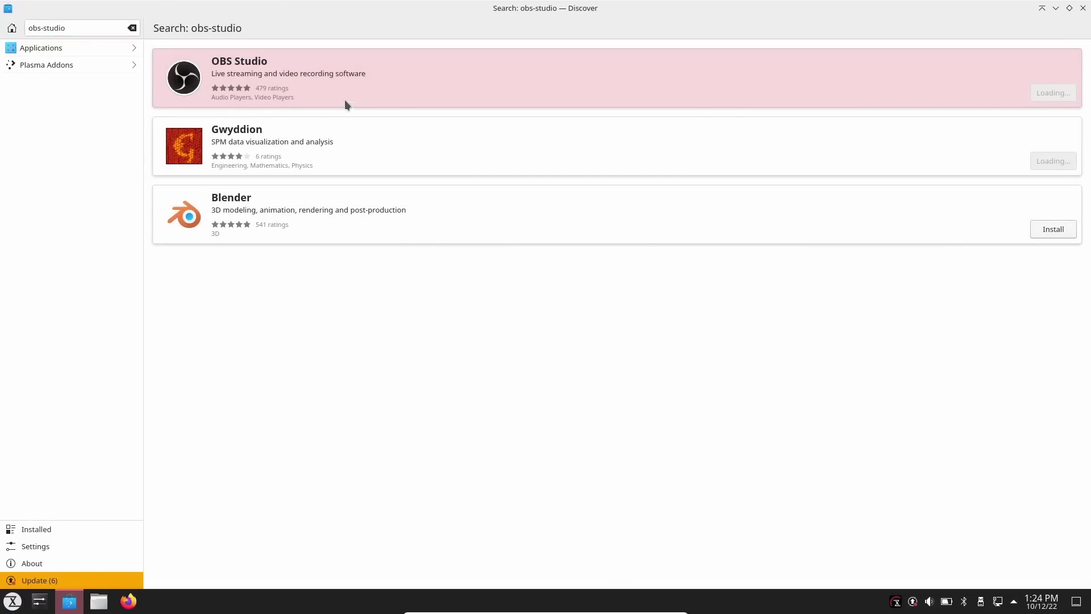
{"action": "left_click", "coordinate": [292, 76]}
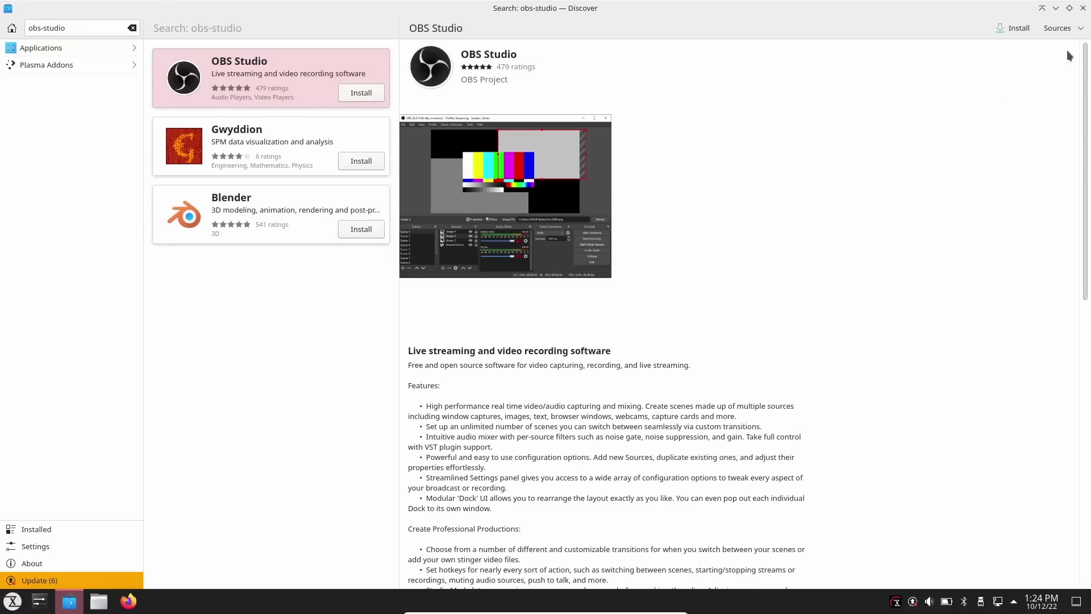
{"action": "left_click", "coordinate": [1060, 28]}
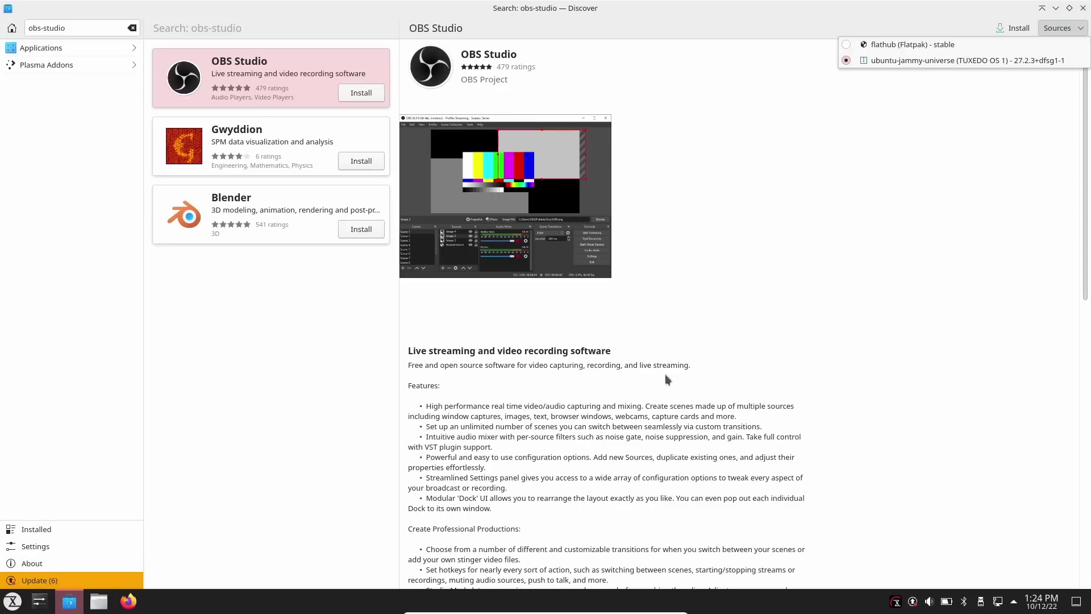
Close Discover, look over Dolphin's Home folder, then close Dolphin to leave the bare desktop.
{"action": "left_click", "coordinate": [1082, 8]}
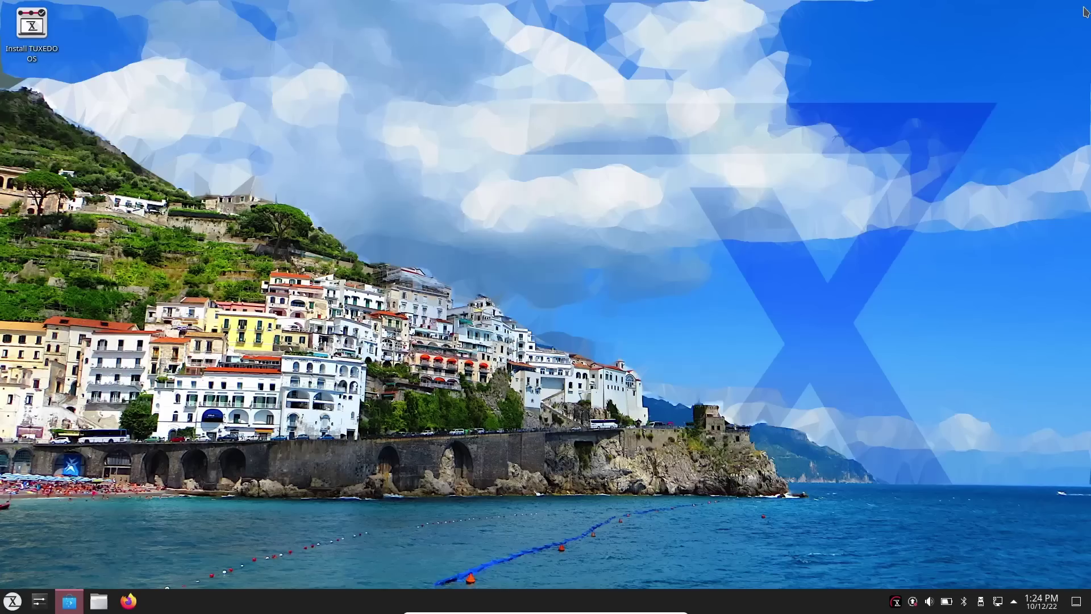
{"action": "left_click", "coordinate": [99, 601]}
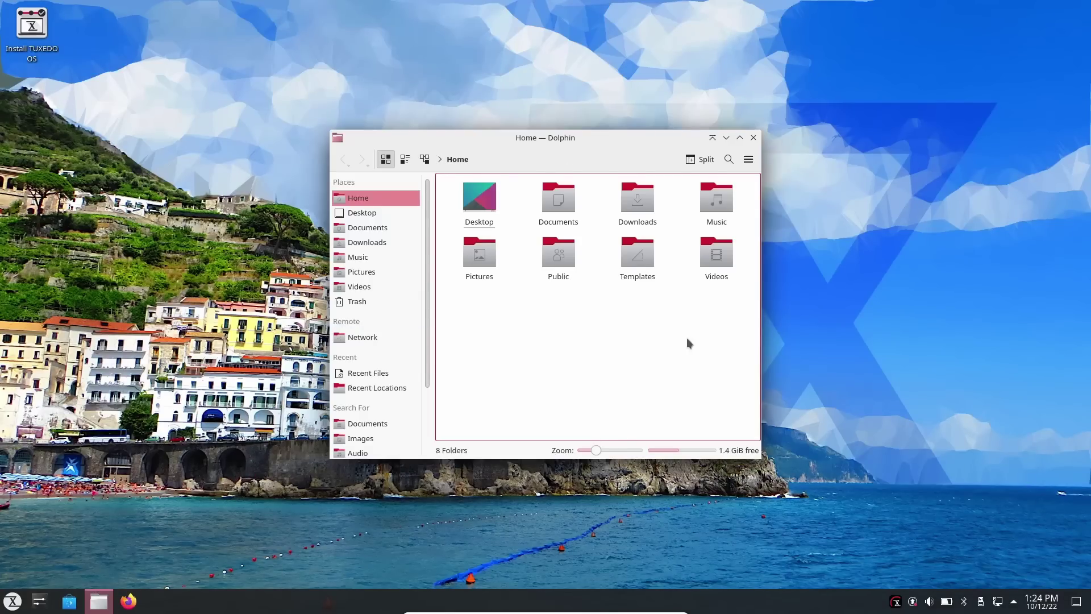
{"action": "left_click_drag", "start_coordinate": [598, 136], "coordinate": [614, 84]}
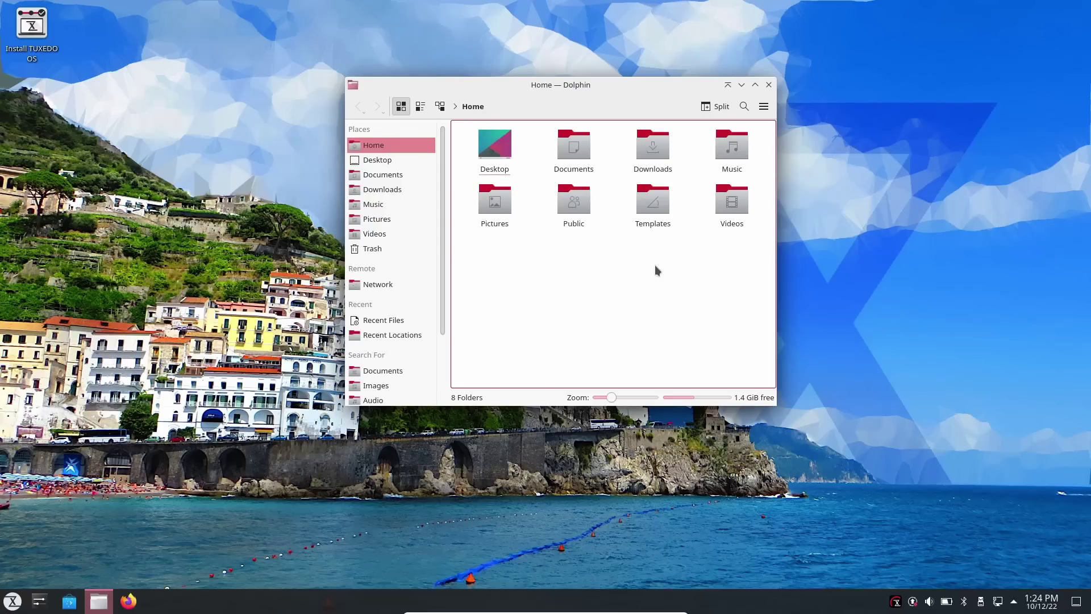
{"action": "scroll", "coordinate": [393, 200], "scroll_direction": "down", "scroll_amount": 3}
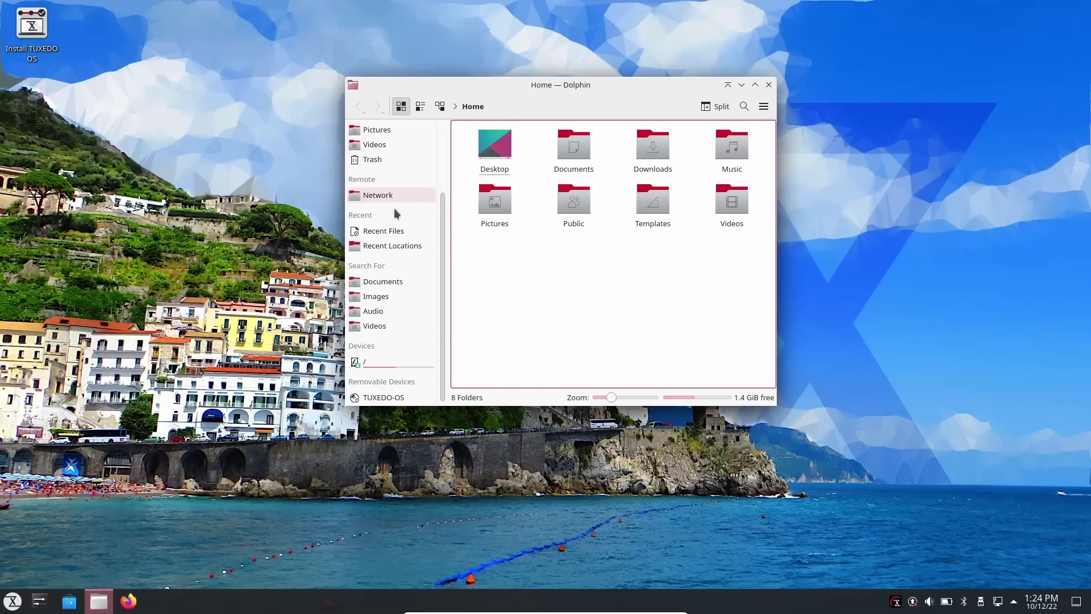
{"action": "scroll", "coordinate": [396, 210], "scroll_direction": "up", "scroll_amount": 3}
{"action": "left_click_drag", "start_coordinate": [780, 399], "coordinate": [854, 504]}
{"action": "left_click_drag", "start_coordinate": [675, 83], "coordinate": [625, 67]}
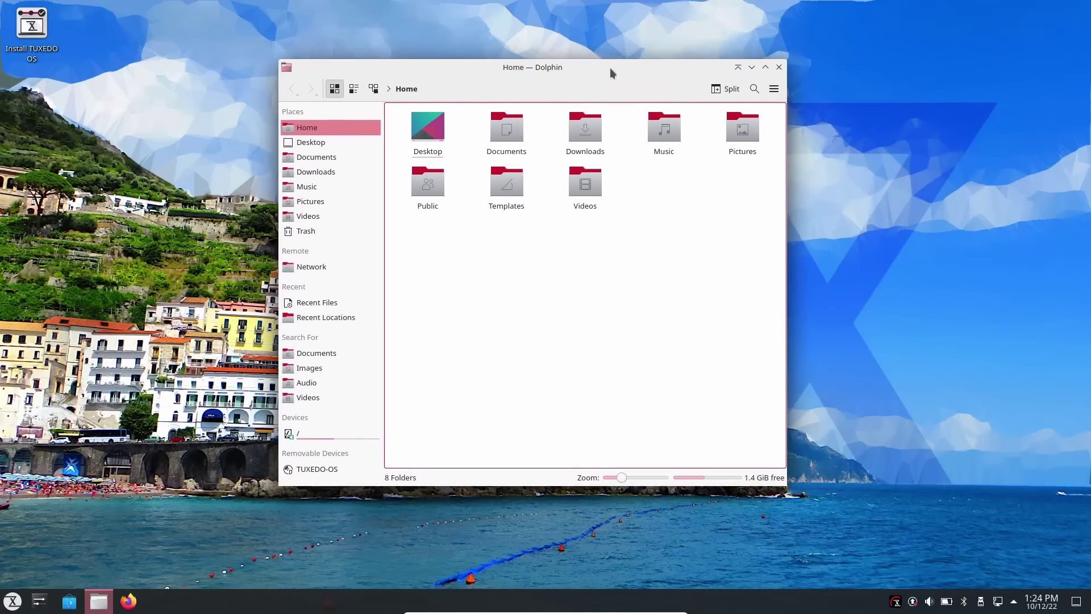
{"action": "left_click", "coordinate": [779, 68]}
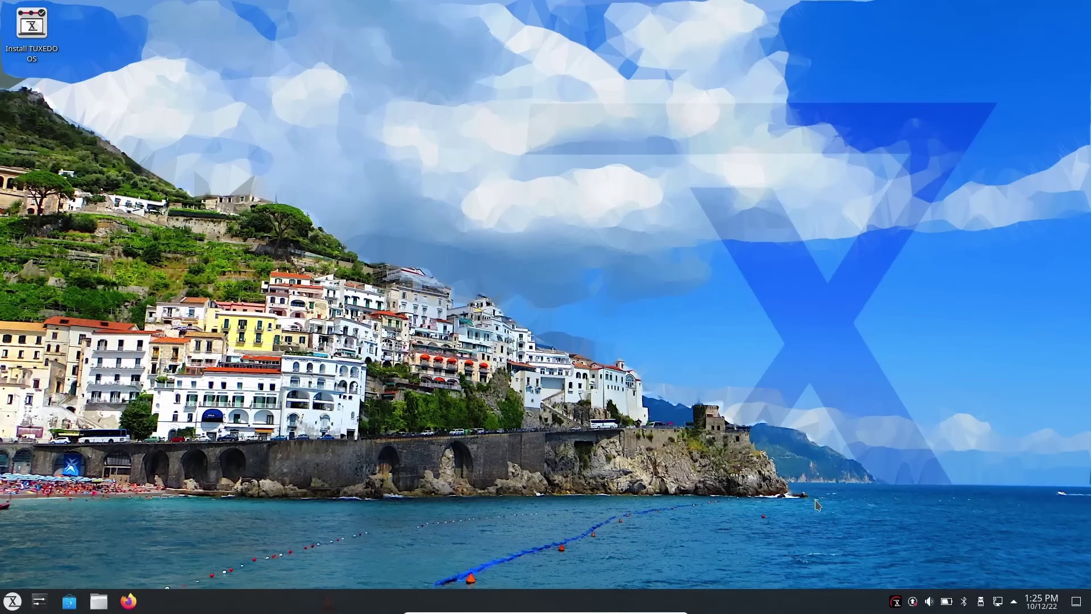
Launch TUXEDO Control Center from the tray and scroll through its Dashboard.
{"action": "left_click", "coordinate": [896, 604]}
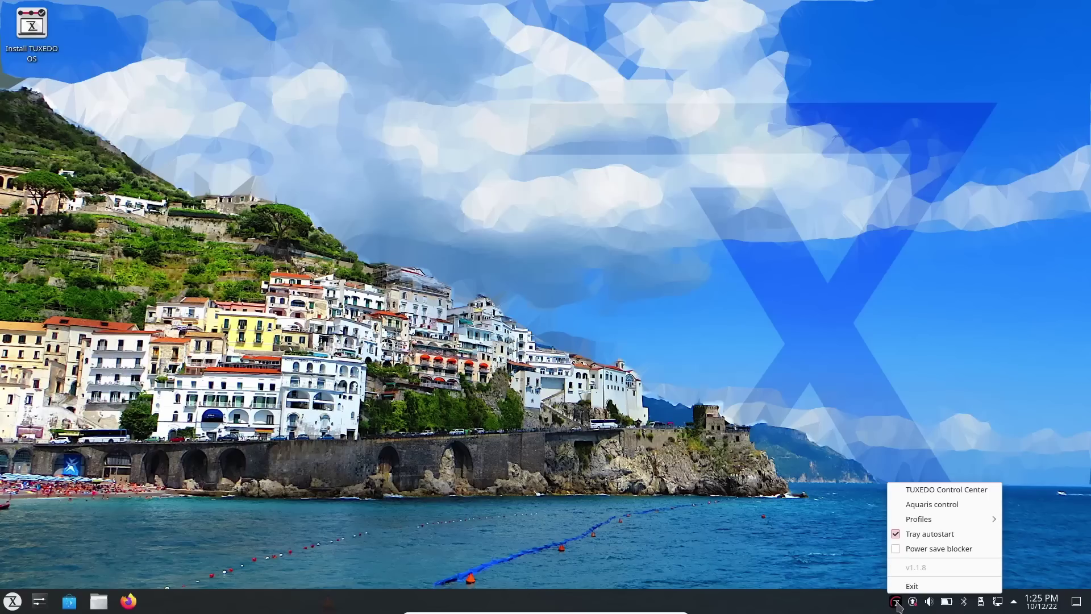
{"action": "left_click", "coordinate": [927, 489]}
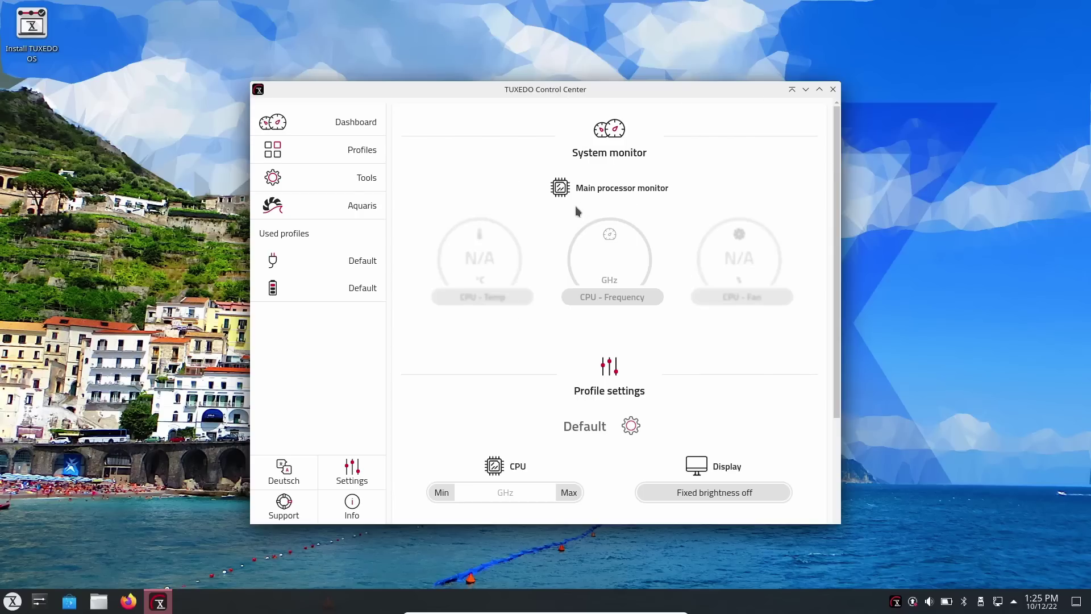
{"action": "scroll", "coordinate": [578, 231], "scroll_direction": "down", "scroll_amount": 1}
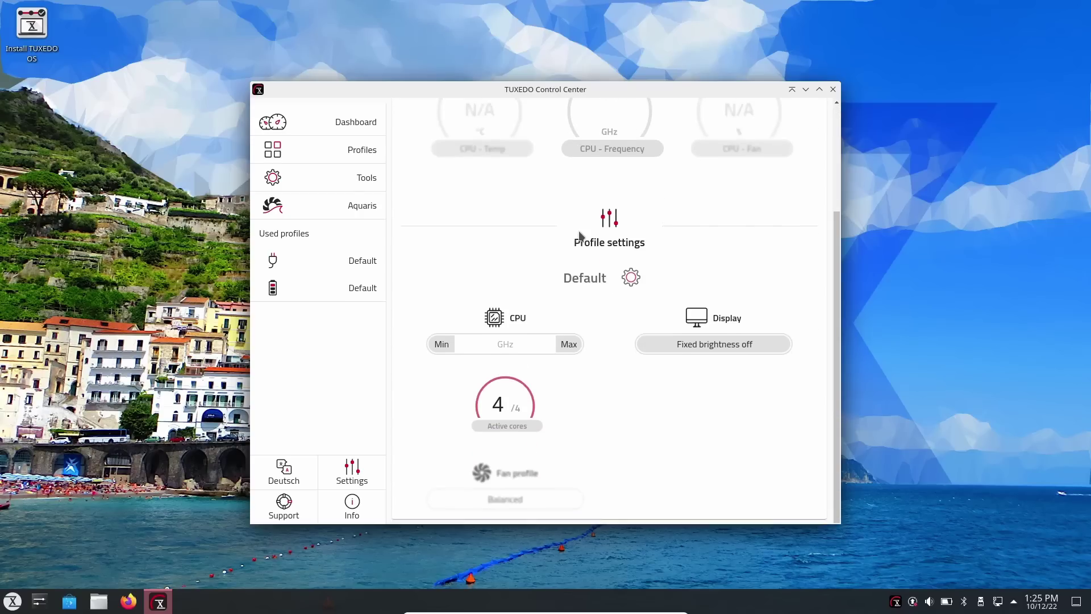
{"action": "scroll", "coordinate": [579, 230], "scroll_direction": "up", "scroll_amount": 3}
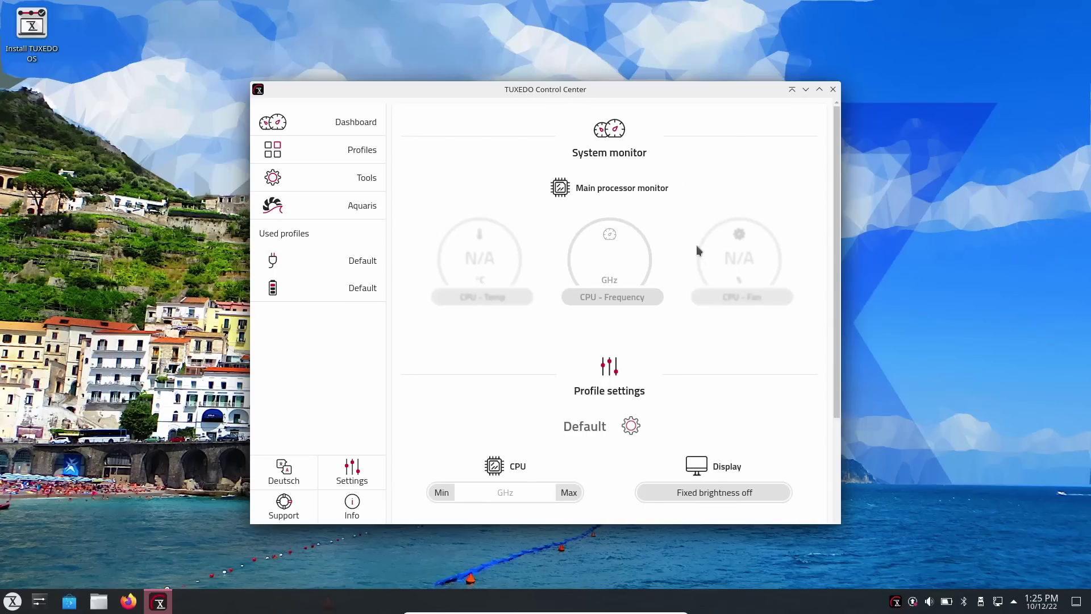
{"action": "mouse_move", "coordinate": [516, 271]}
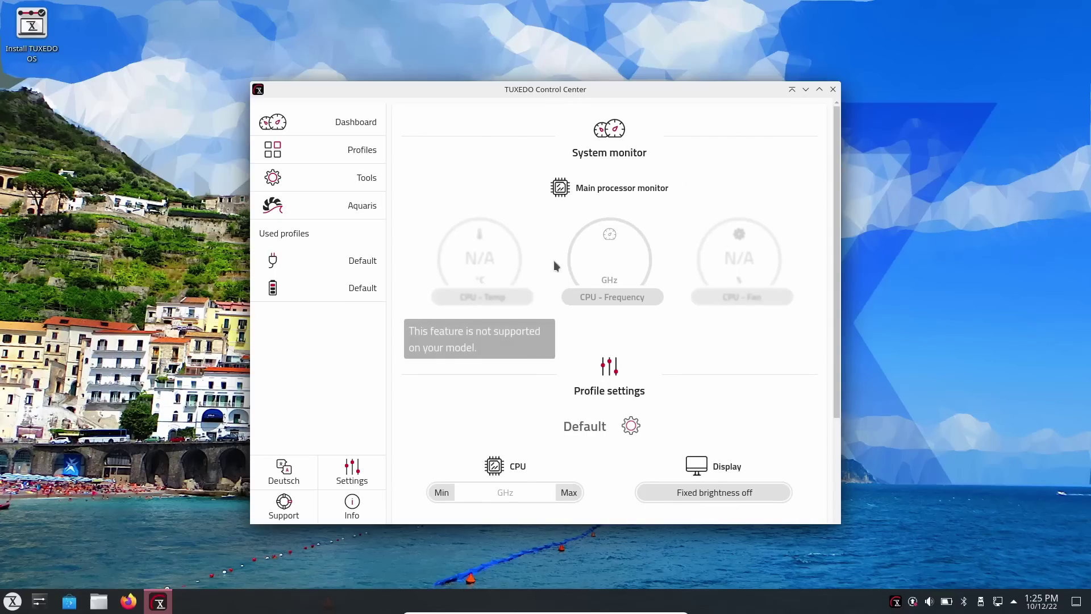
{"action": "scroll", "coordinate": [594, 264], "scroll_direction": "down", "scroll_amount": 3}
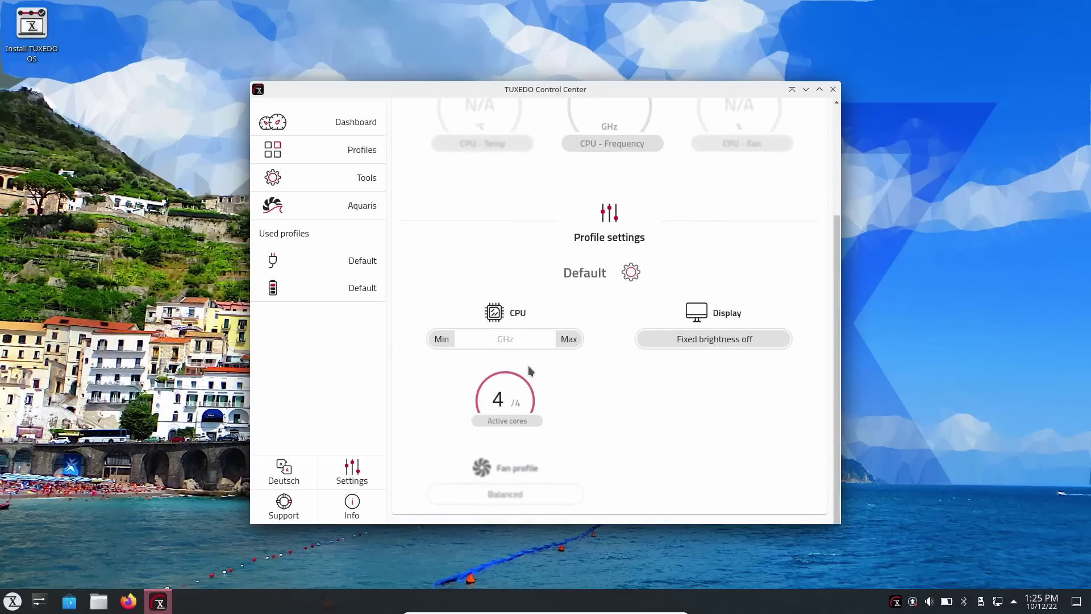
{"action": "scroll", "coordinate": [544, 407], "scroll_direction": "up", "scroll_amount": 3}
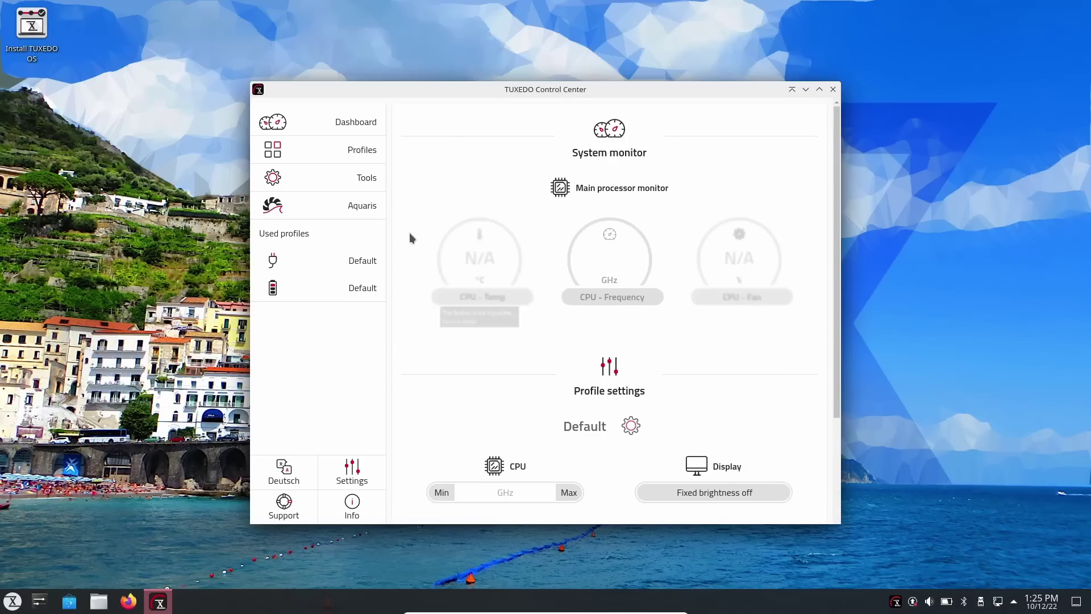
Browse the Profiles and Tools pages, ending on Aquaris, which finds no device.
{"action": "left_click", "coordinate": [349, 153]}
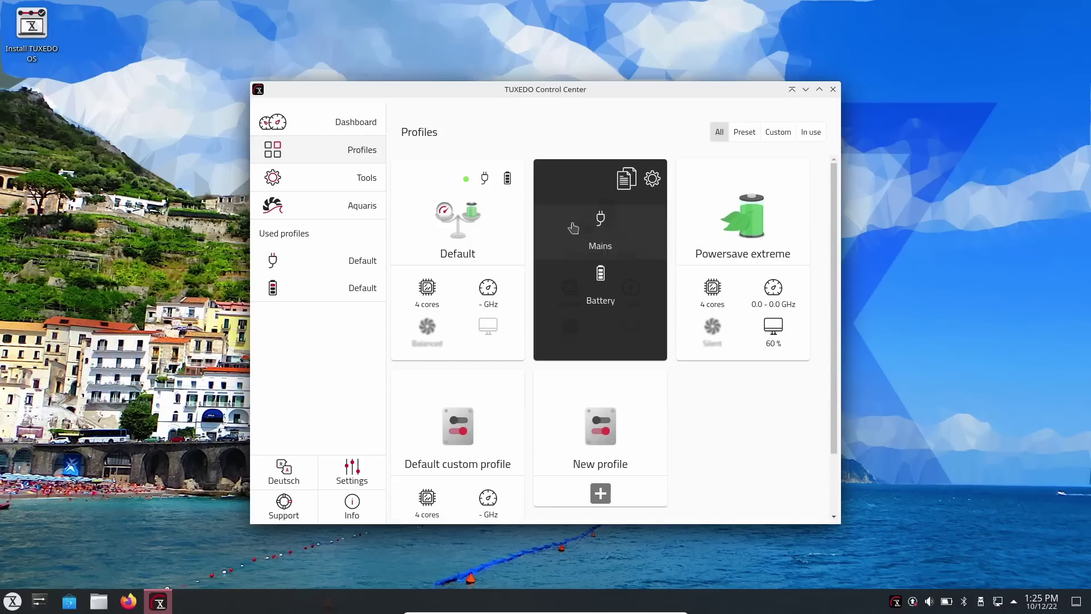
{"action": "mouse_move", "coordinate": [759, 218]}
{"action": "scroll", "coordinate": [699, 250], "scroll_direction": "down", "scroll_amount": 2}
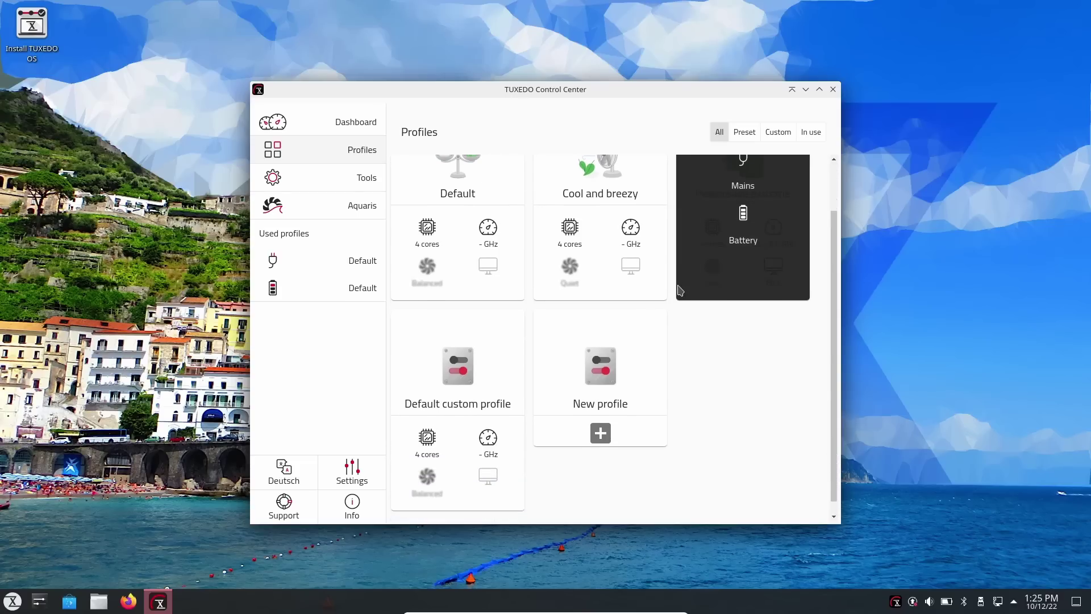
{"action": "mouse_move", "coordinate": [457, 371]}
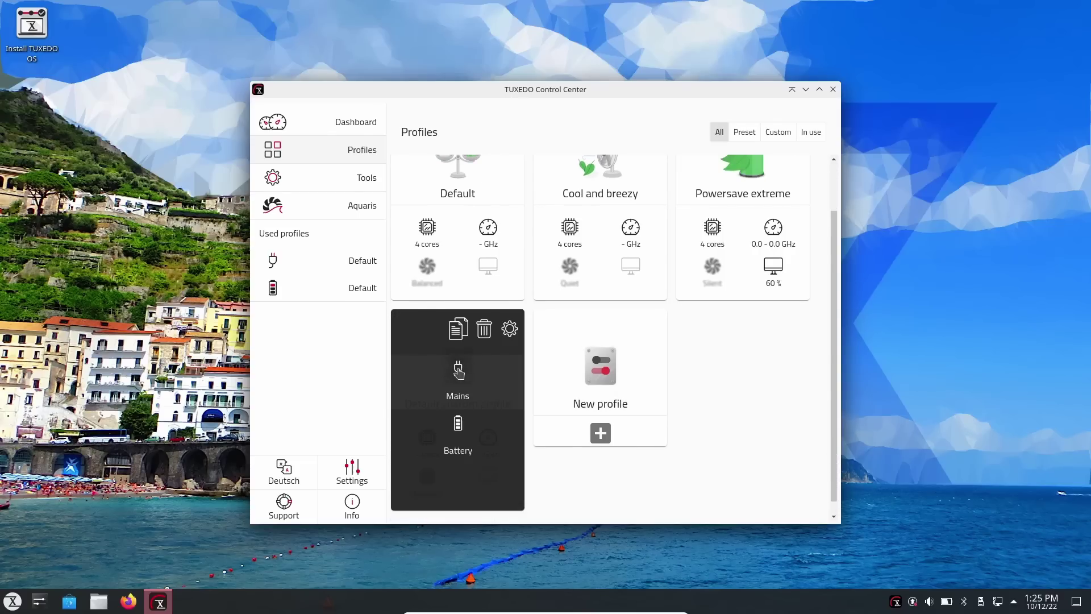
{"action": "left_click", "coordinate": [310, 179]}
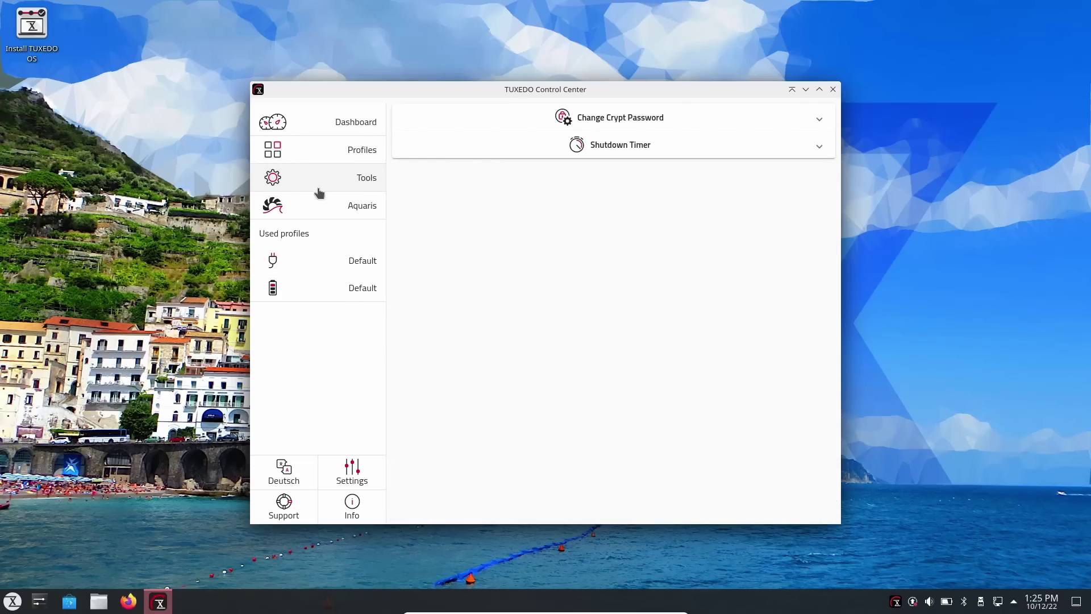
{"action": "left_click", "coordinate": [321, 216]}
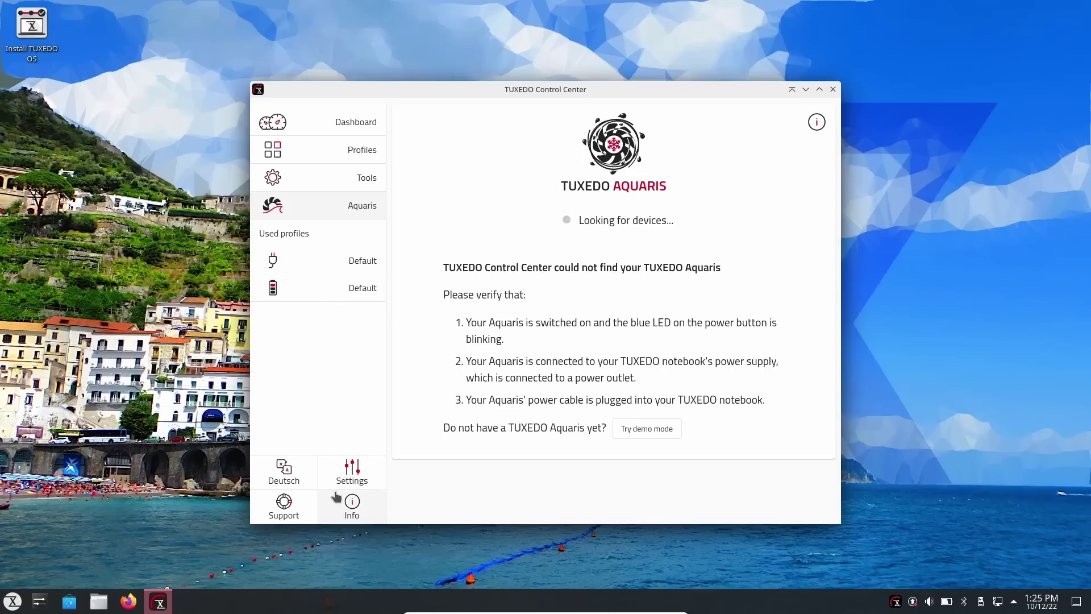
Close Control Center and replace the launcher with Application Dashboard.
{"action": "left_click", "coordinate": [833, 89]}
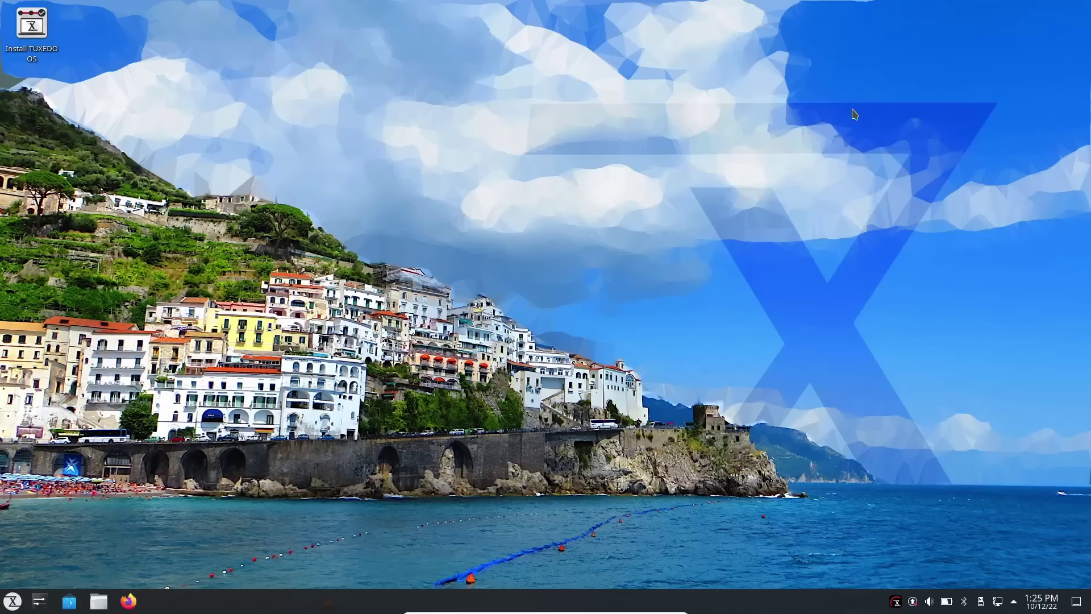
{"action": "left_click", "coordinate": [13, 601]}
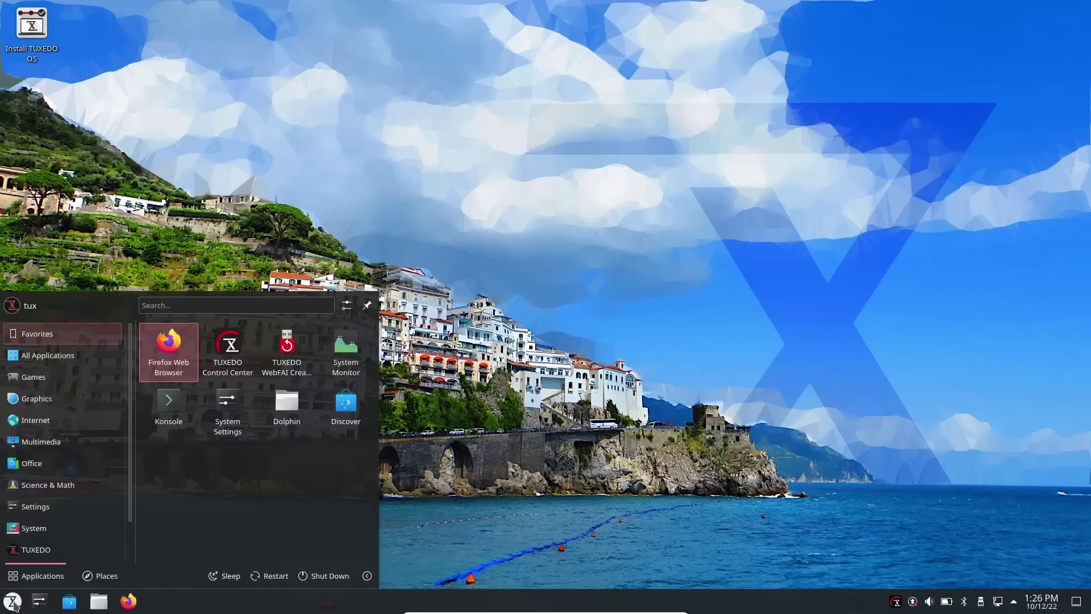
{"action": "left_click", "coordinate": [12, 601]}
{"action": "right_click", "coordinate": [13, 601]}
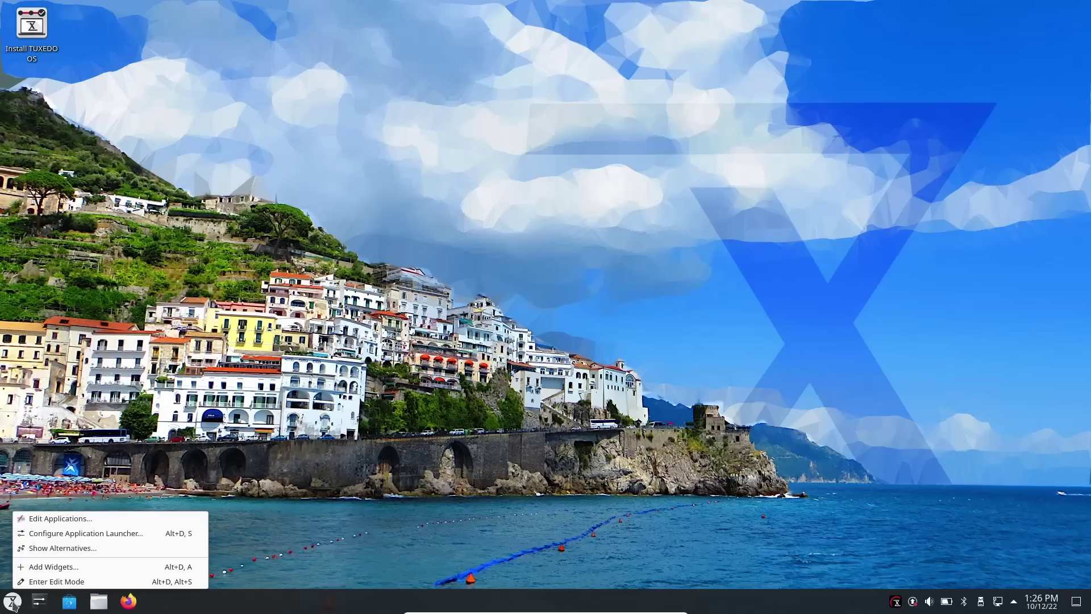
{"action": "left_click", "coordinate": [52, 549]}
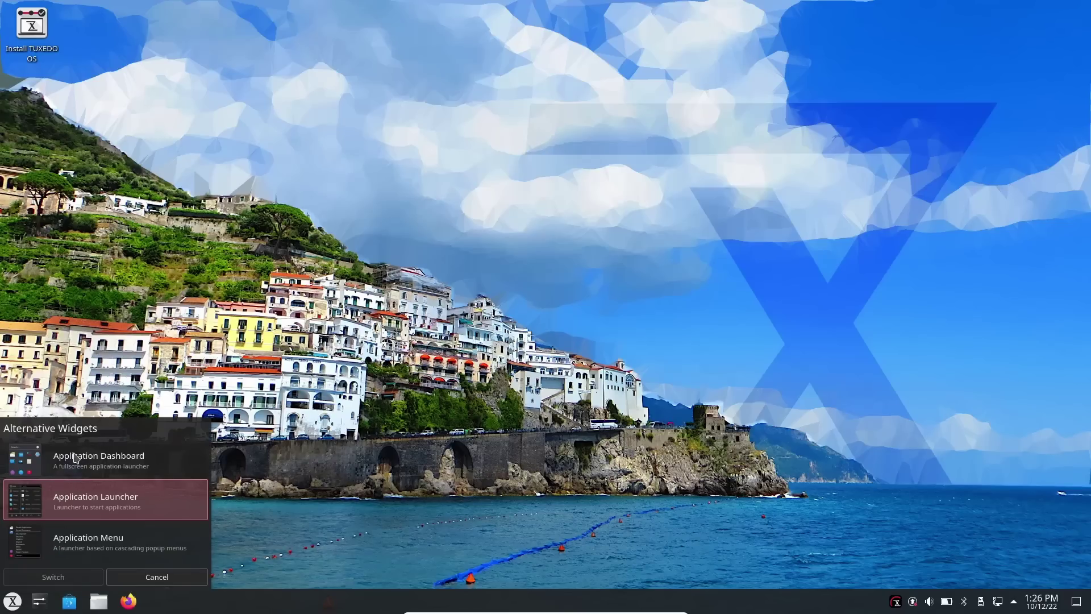
{"action": "left_click", "coordinate": [76, 457]}
{"action": "left_click", "coordinate": [80, 581]}
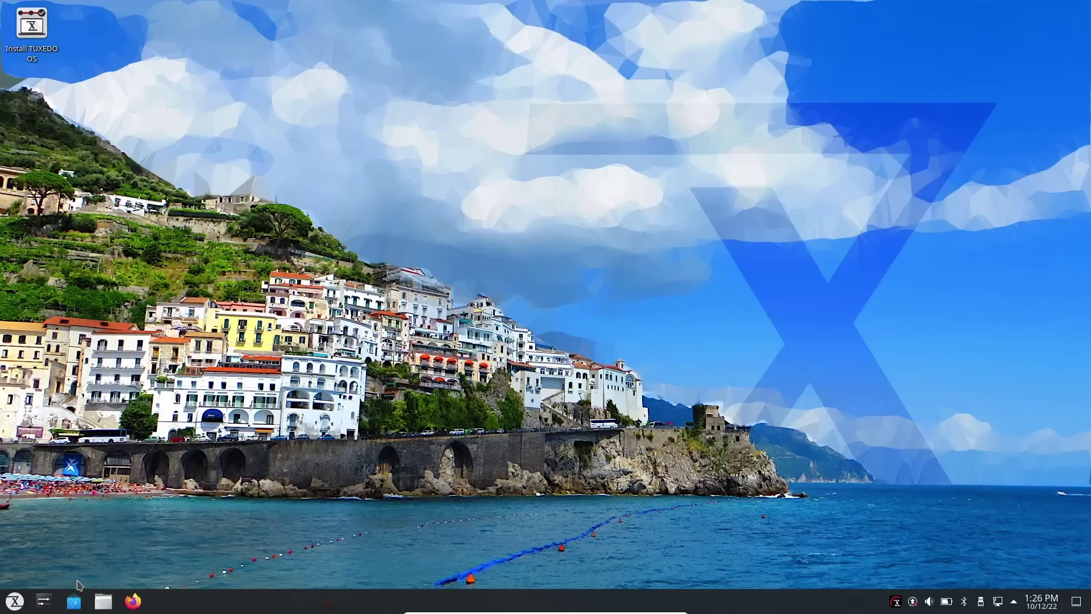
Scroll through the Application Dashboard's All Applications list, including Kate, Krita and LibreOffice.
{"action": "left_click", "coordinate": [15, 601]}
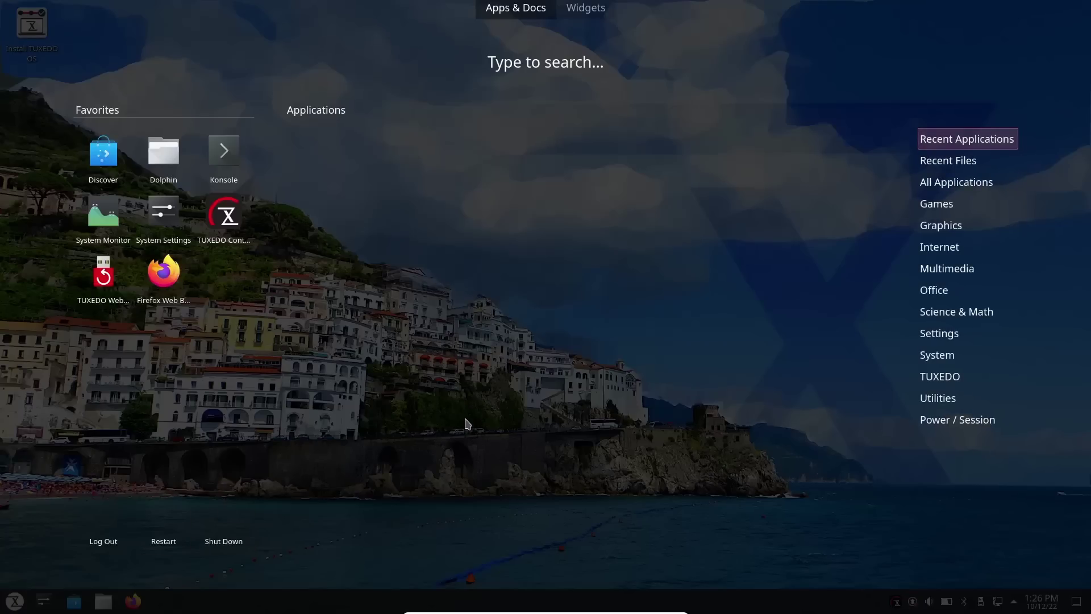
{"action": "left_click", "coordinate": [954, 184]}
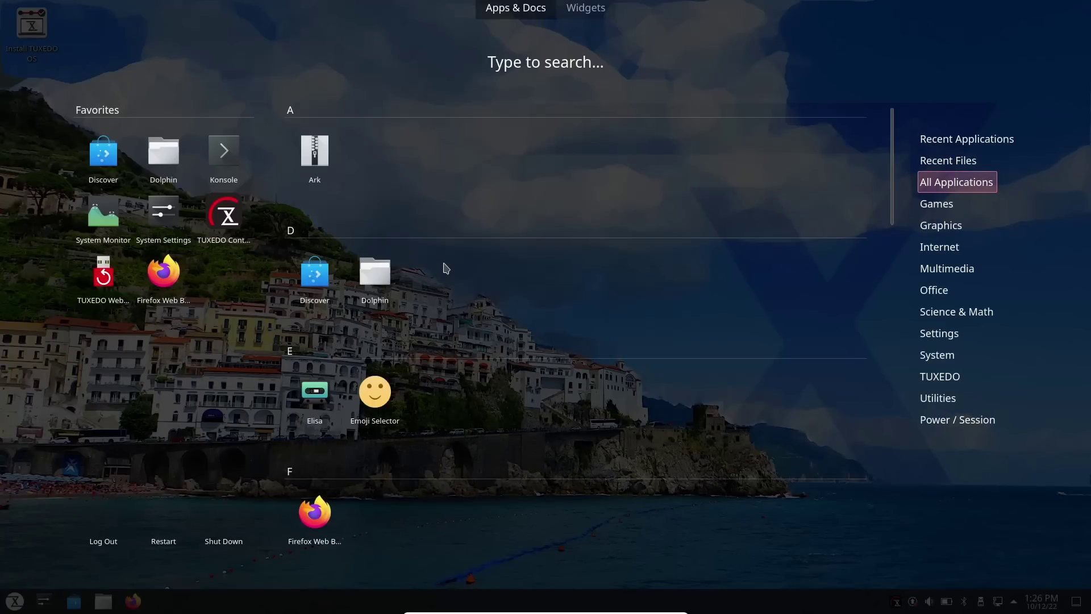
{"action": "scroll", "coordinate": [455, 263], "scroll_direction": "down", "scroll_amount": 1}
{"action": "scroll", "coordinate": [454, 264], "scroll_direction": "down", "scroll_amount": 5}
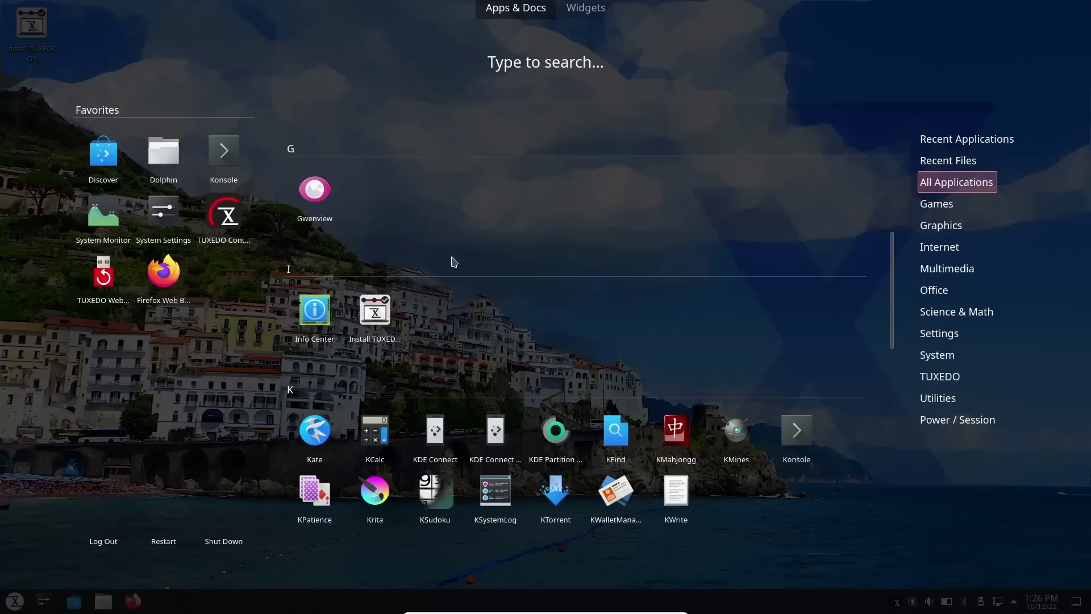
{"action": "scroll", "coordinate": [453, 260], "scroll_direction": "down", "scroll_amount": 2}
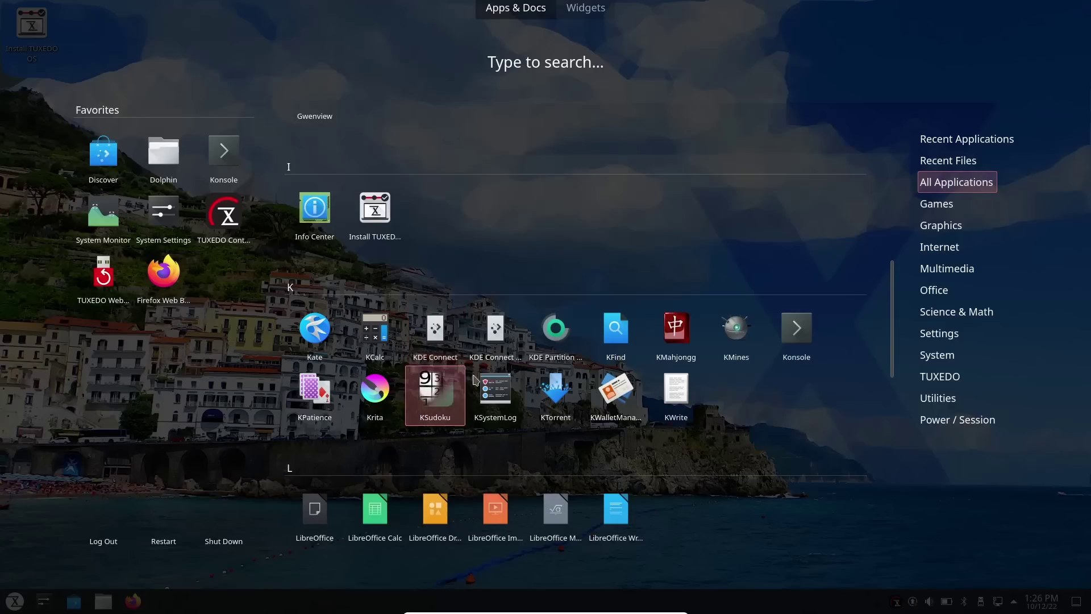
Maximise the asciiquarium Konsole and open a new terminal window from File.
{"action": "left_click", "coordinate": [798, 333]}
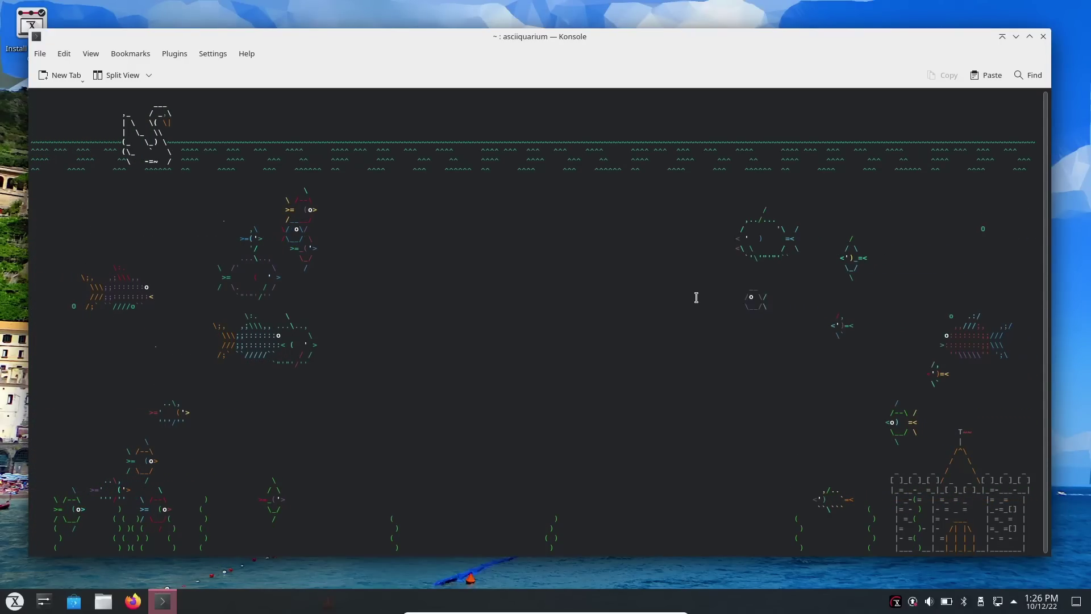
{"action": "left_click", "coordinate": [1029, 36]}
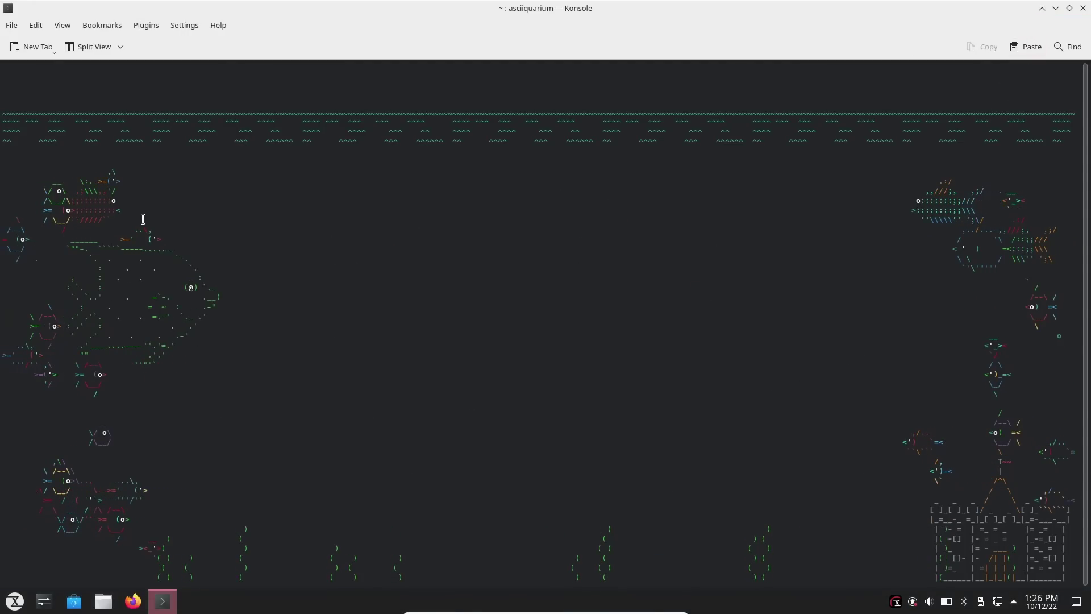
{"action": "left_click", "coordinate": [15, 28]}
{"action": "left_click", "coordinate": [25, 43]}
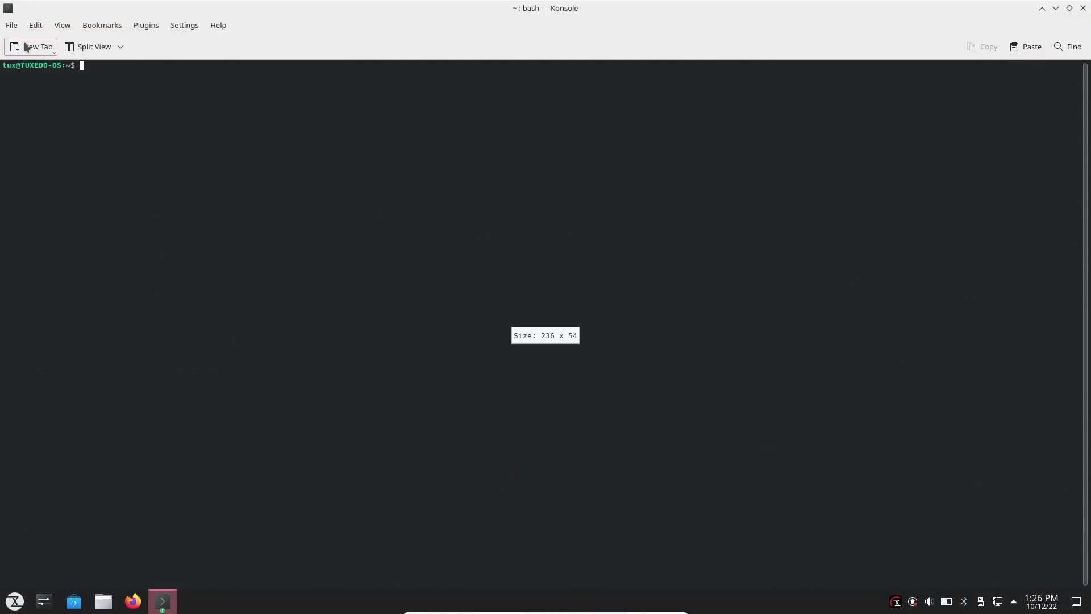
Run htop in the new terminal, then bring up the Application Dashboard.
{"action": "type", "text": "htop"}
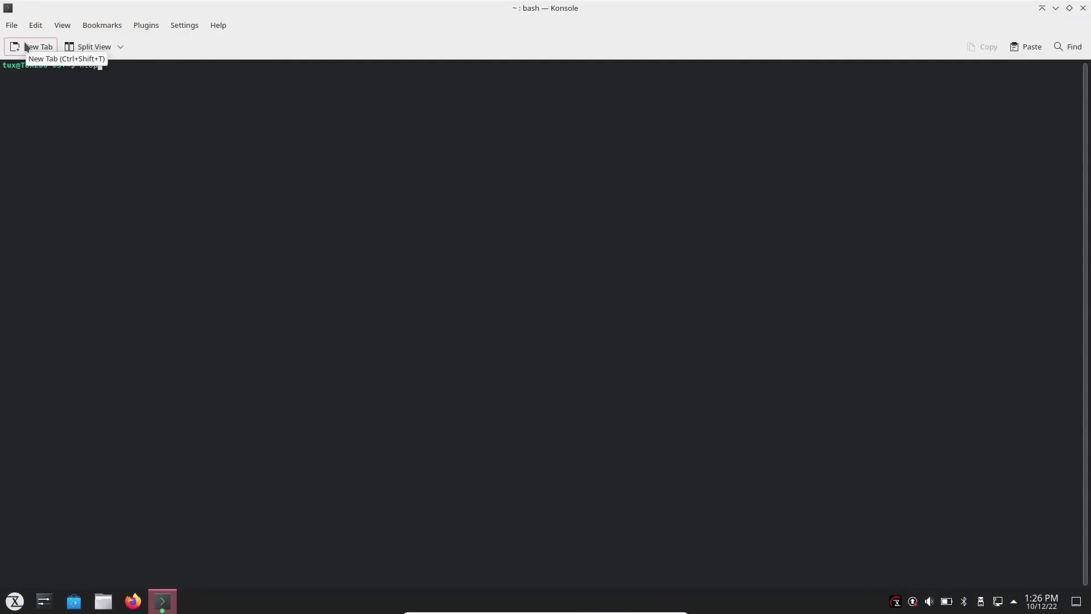
{"action": "key", "text": "Return"}
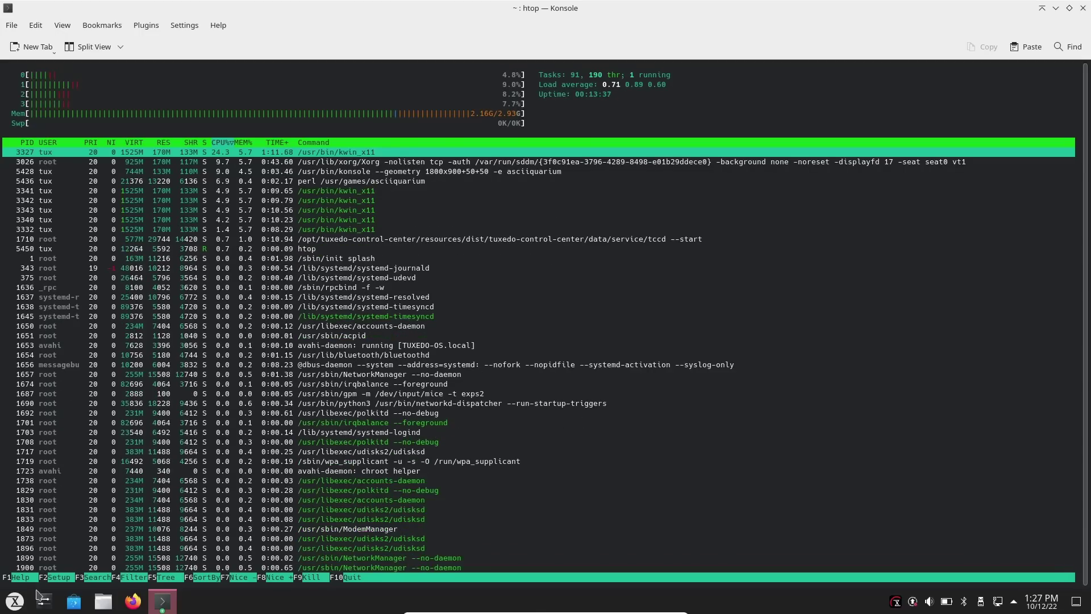
{"action": "left_click", "coordinate": [20, 607]}
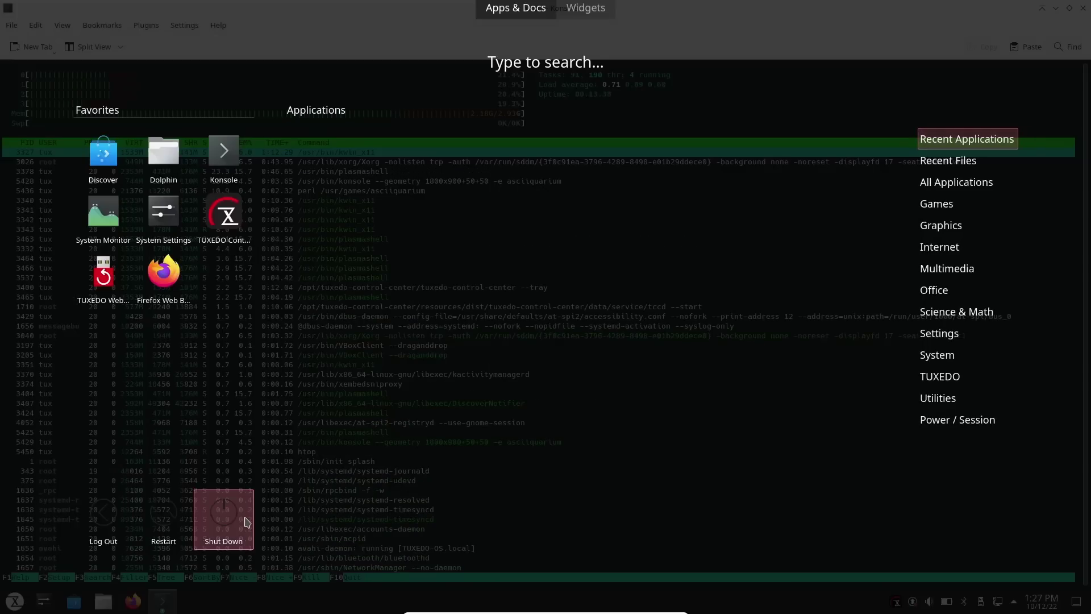
Launch System Monitor through a 'sys' search and reposition its window.
{"action": "type", "text": "sys"}
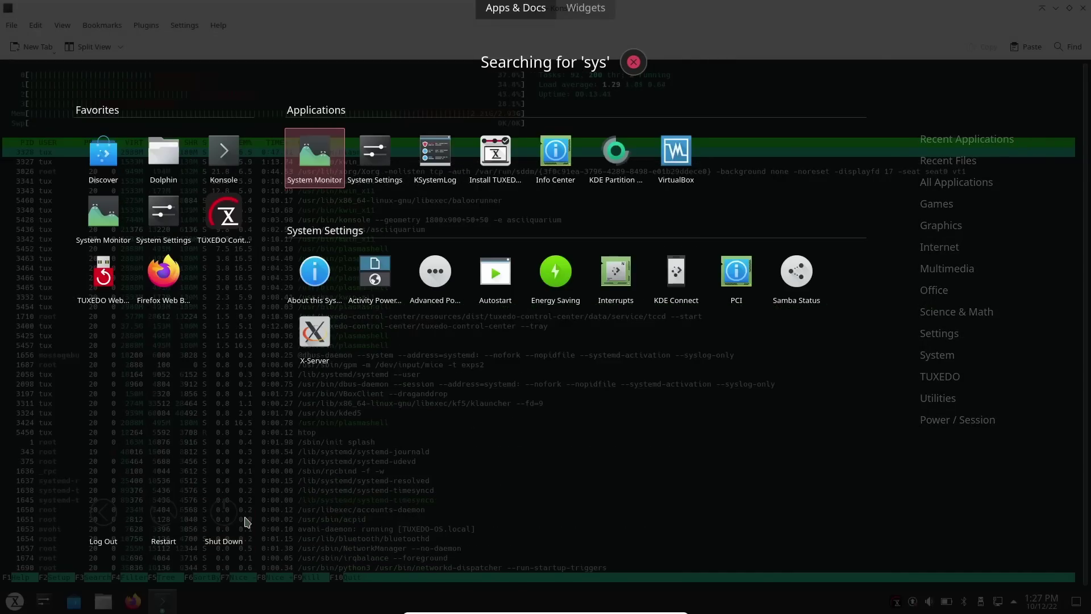
{"action": "left_click", "coordinate": [314, 152]}
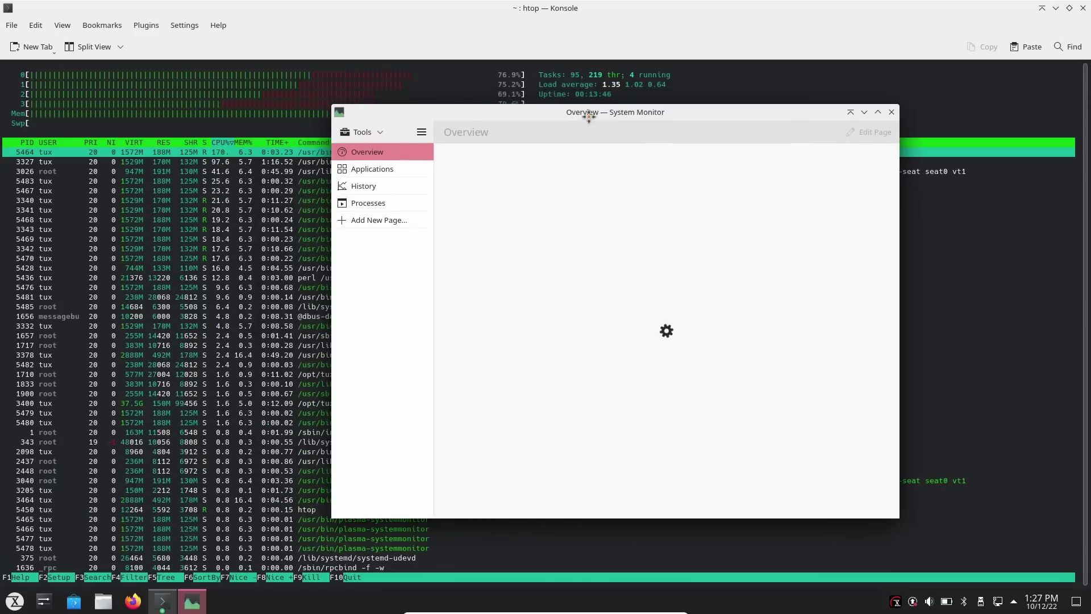
{"action": "left_click_drag", "start_coordinate": [591, 117], "coordinate": [653, 138]}
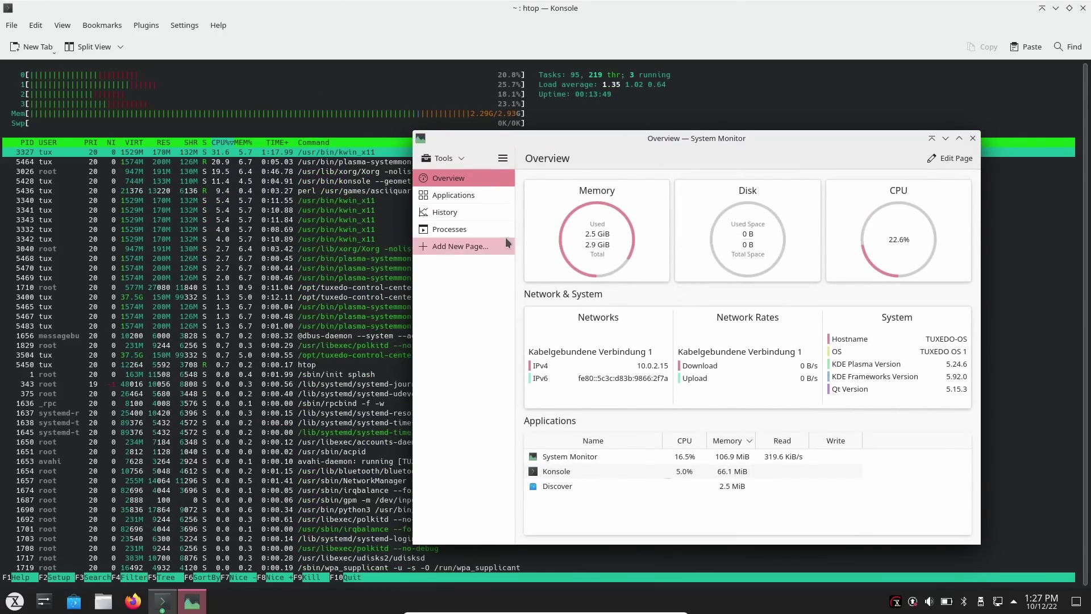
Kill the Discover app with Send Signal > Kill (KILL) and confirm Quit.
{"action": "left_click", "coordinate": [471, 194]}
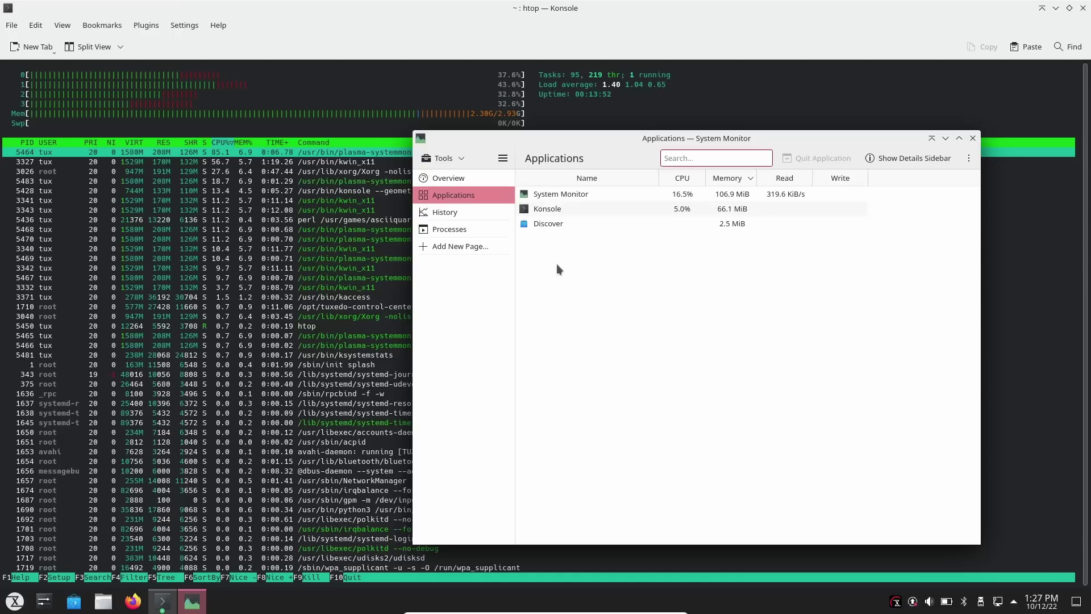
{"action": "left_click", "coordinate": [556, 224]}
{"action": "right_click", "coordinate": [556, 223]}
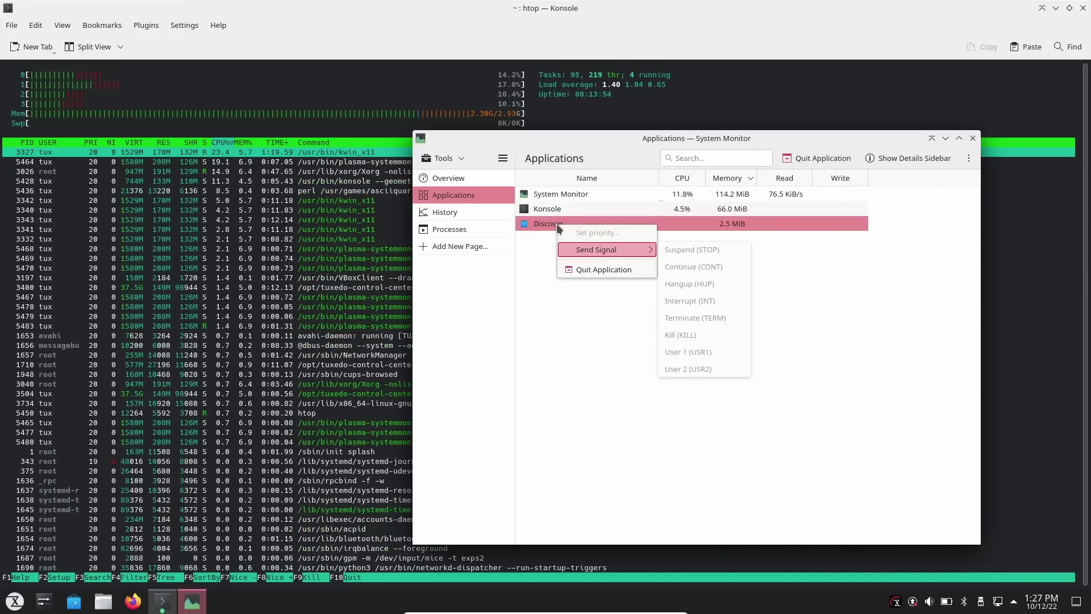
{"action": "mouse_move", "coordinate": [605, 250]}
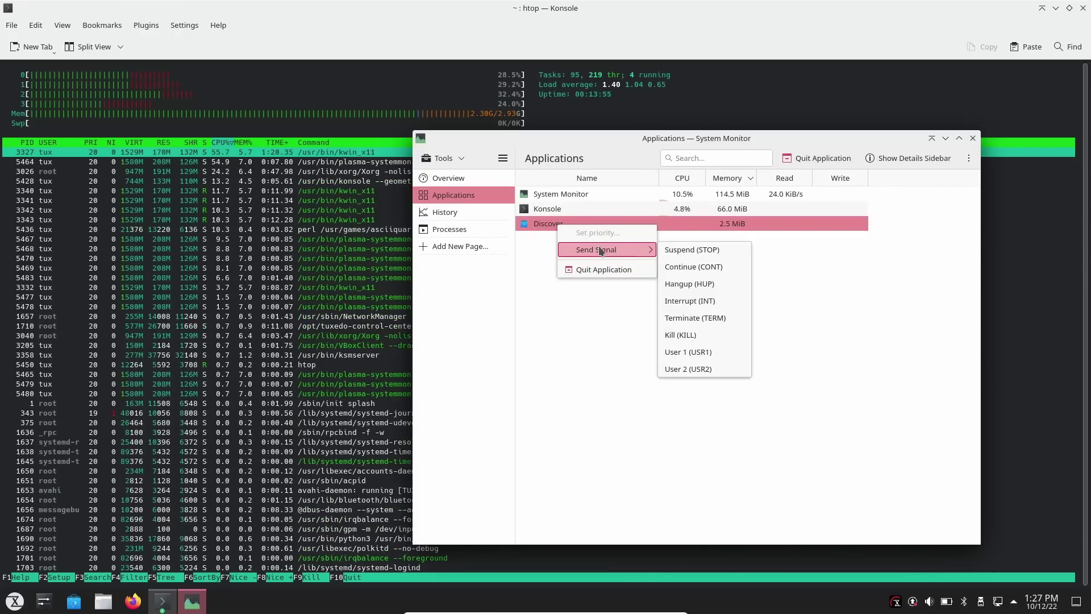
{"action": "left_click", "coordinate": [682, 337]}
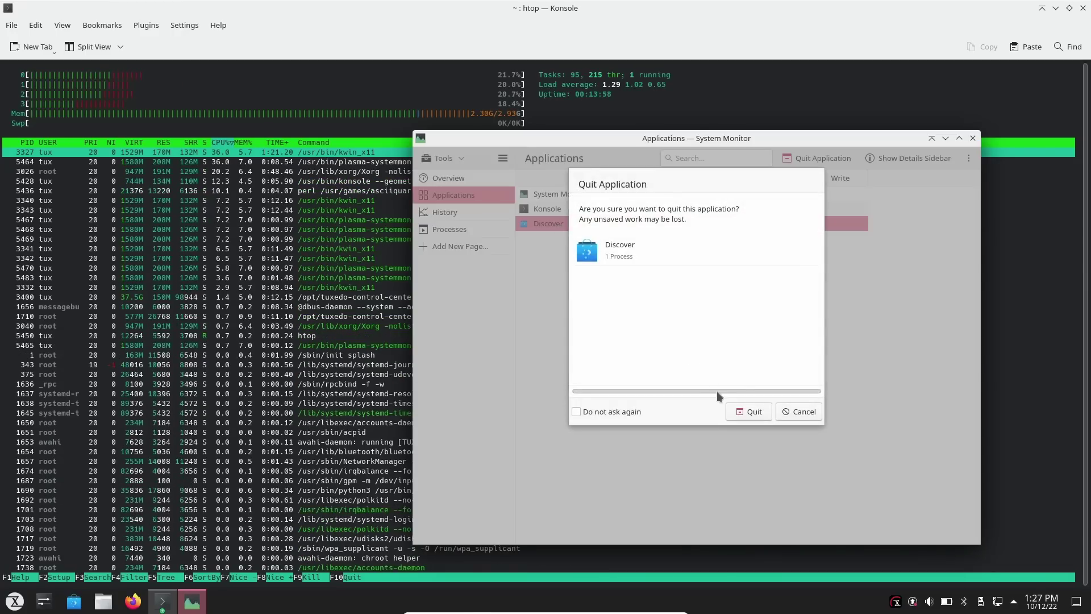
{"action": "left_click", "coordinate": [749, 411]}
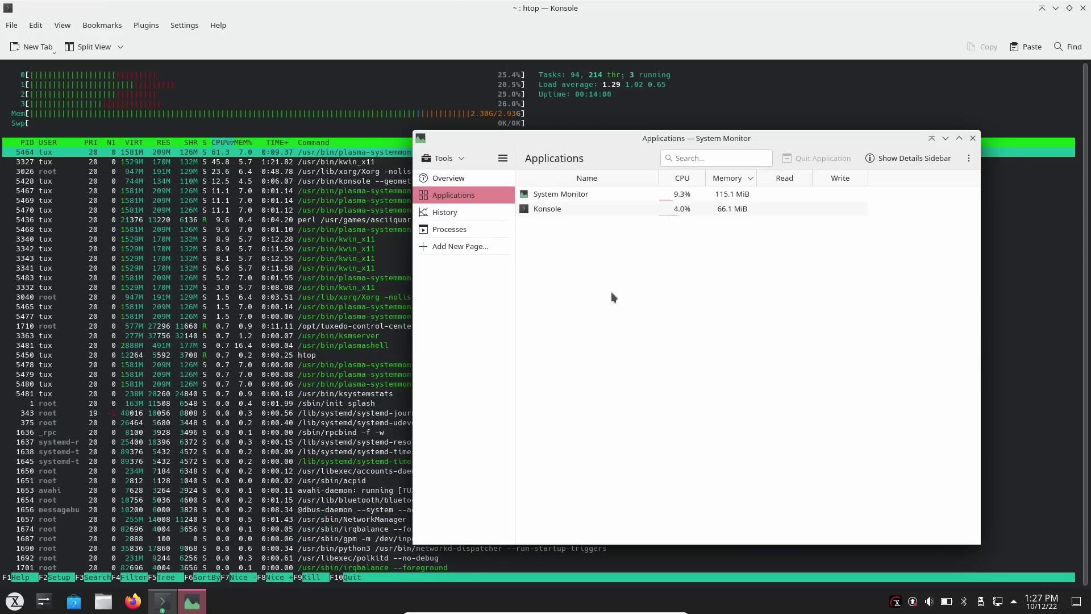
Revisit the Overview and Applications pages, then close System Monitor.
{"action": "left_click", "coordinate": [461, 177]}
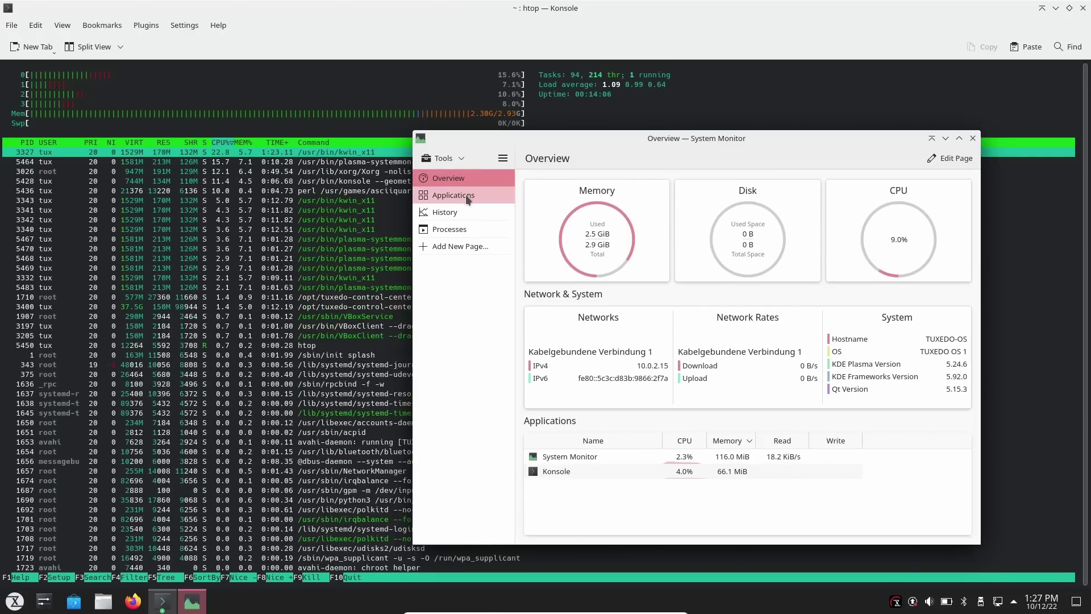
{"action": "left_click", "coordinate": [465, 194]}
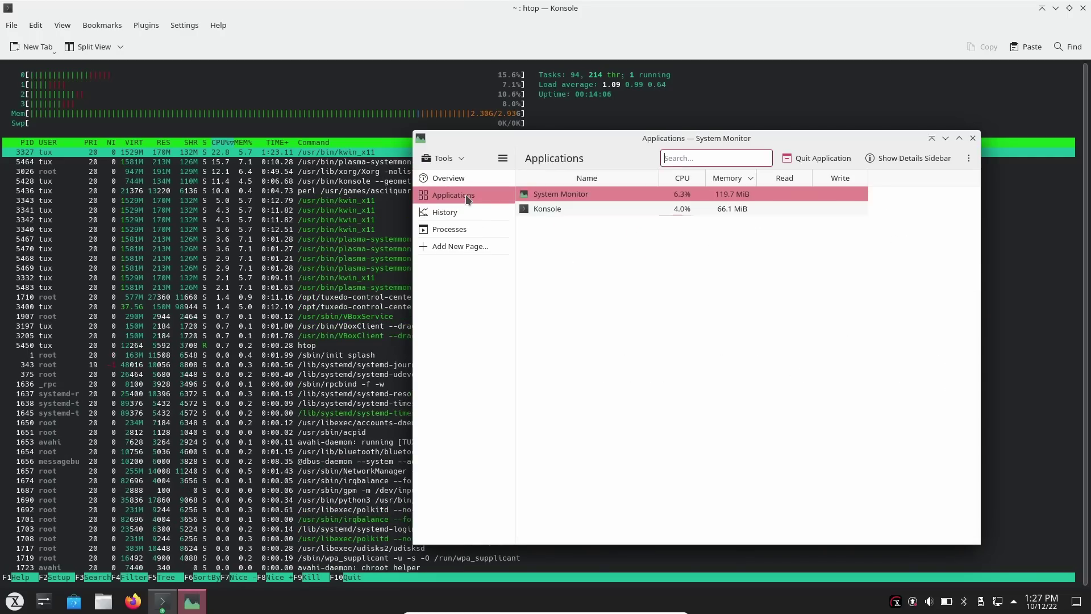
{"action": "left_click", "coordinate": [973, 138]}
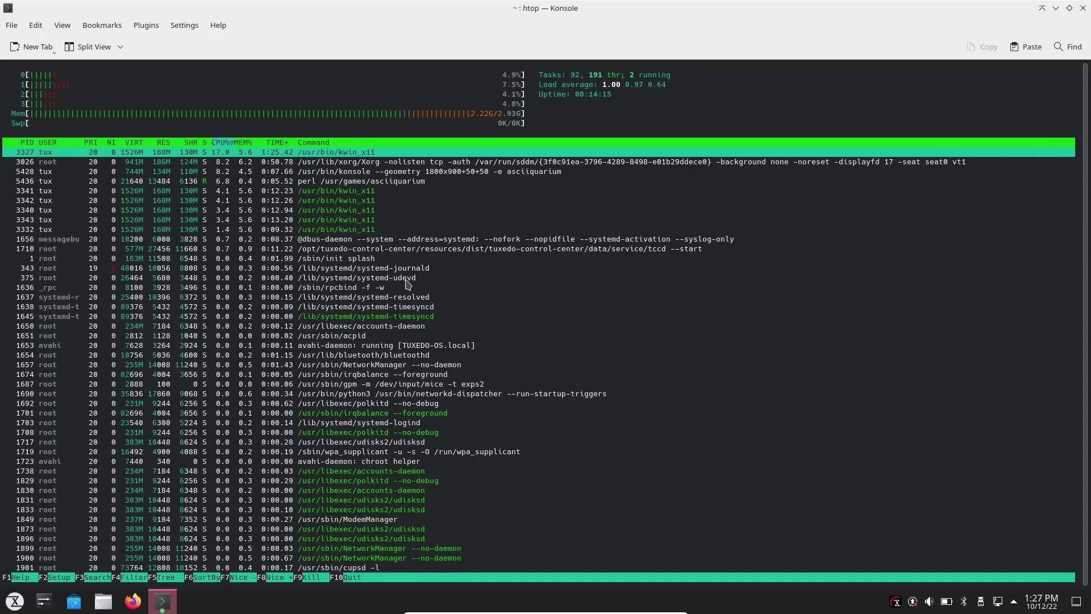
Review the six pending updates in Discover, then close Discover and both Konsole windows.
{"action": "left_click", "coordinate": [912, 607]}
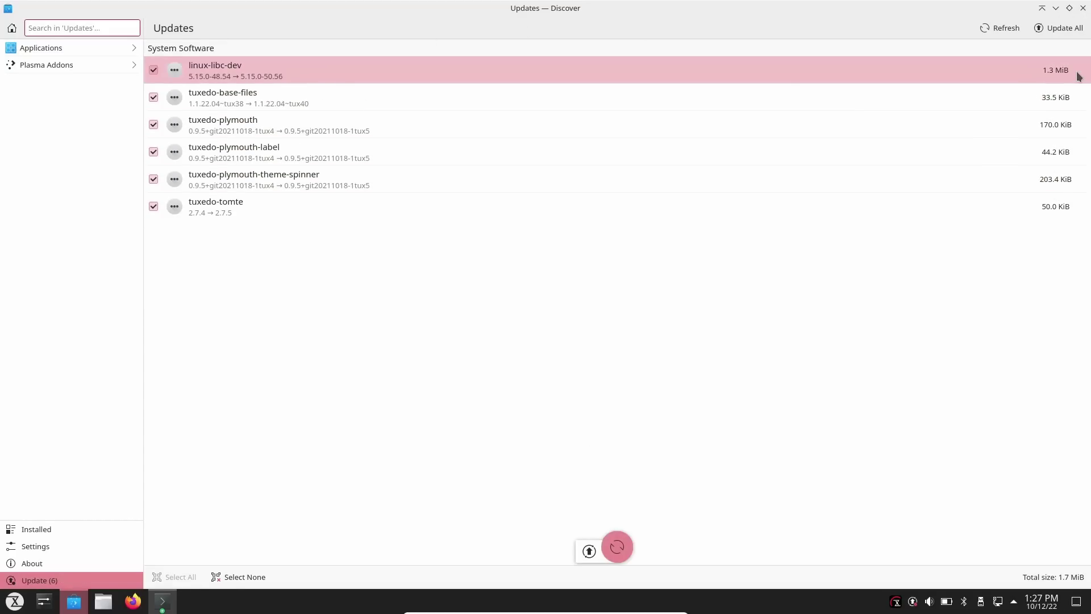
{"action": "left_click", "coordinate": [1083, 8]}
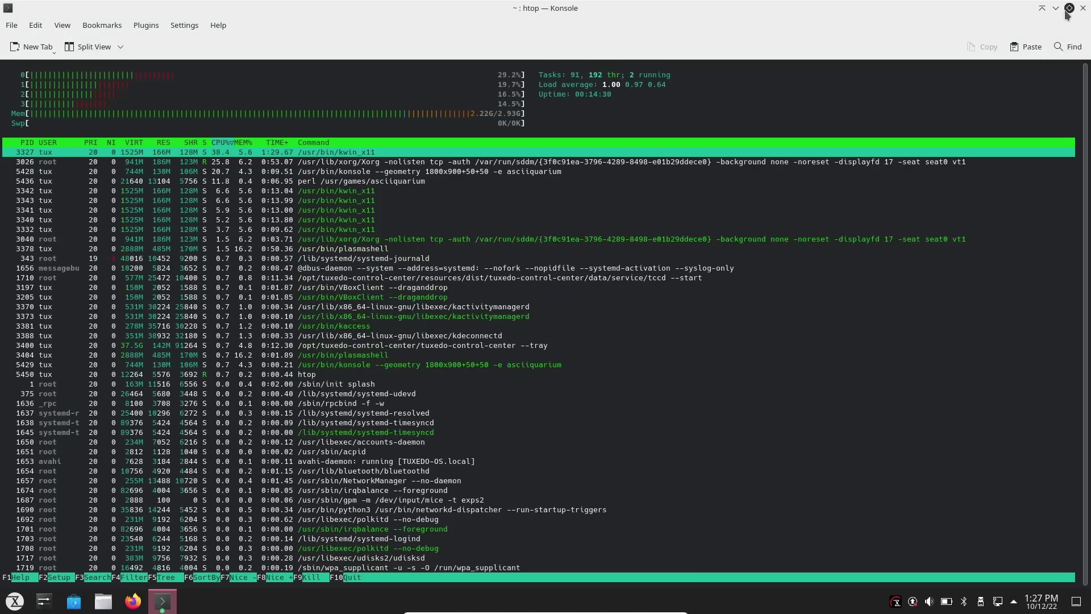
{"action": "left_click", "coordinate": [1068, 8]}
{"action": "left_click", "coordinate": [1048, 38]}
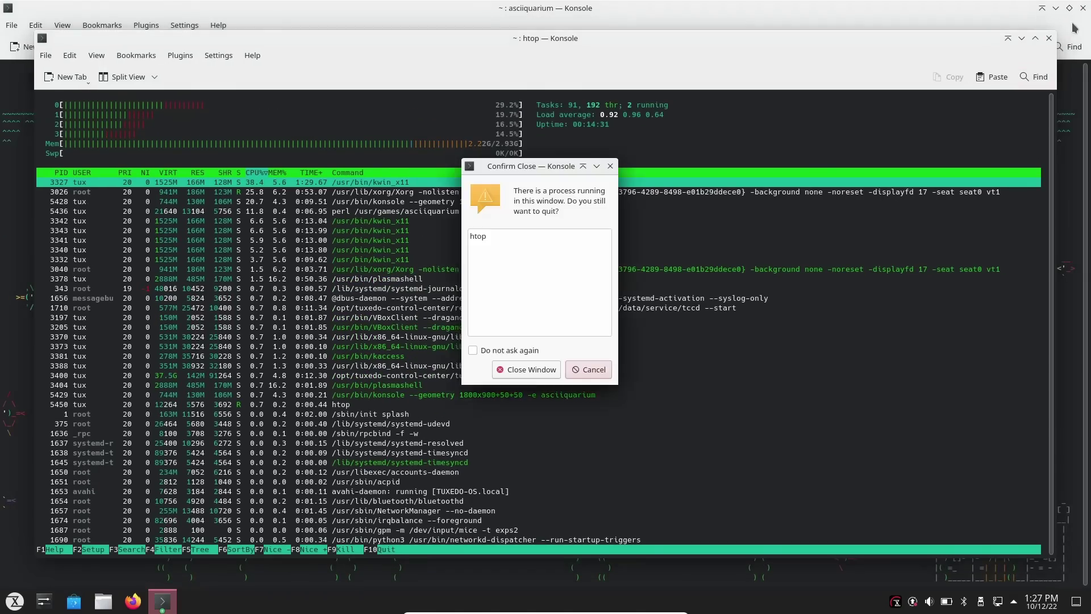
{"action": "left_click", "coordinate": [544, 370]}
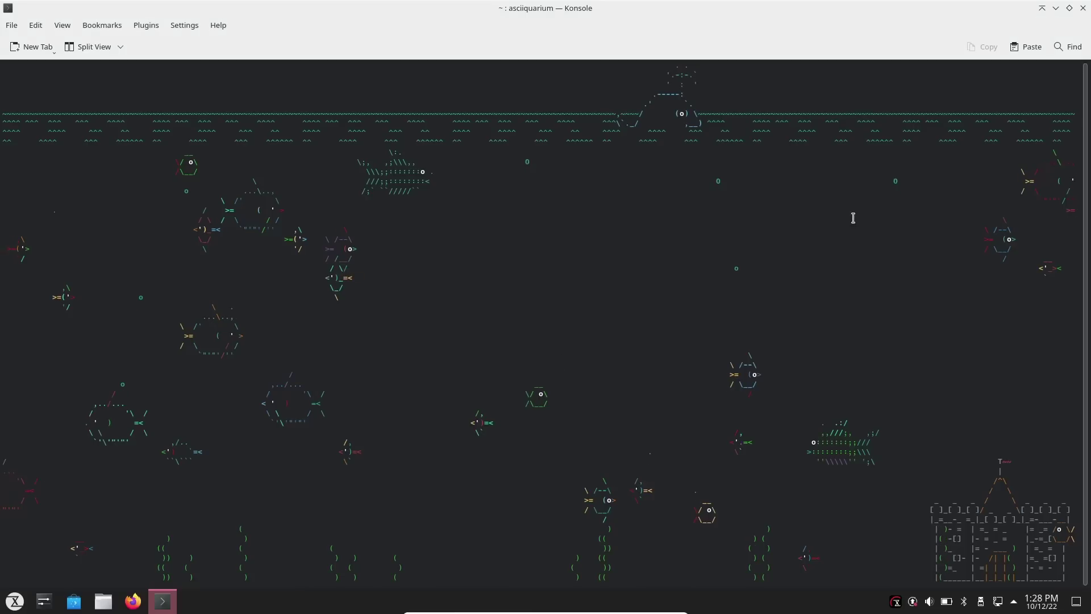
{"action": "left_click", "coordinate": [1082, 8]}
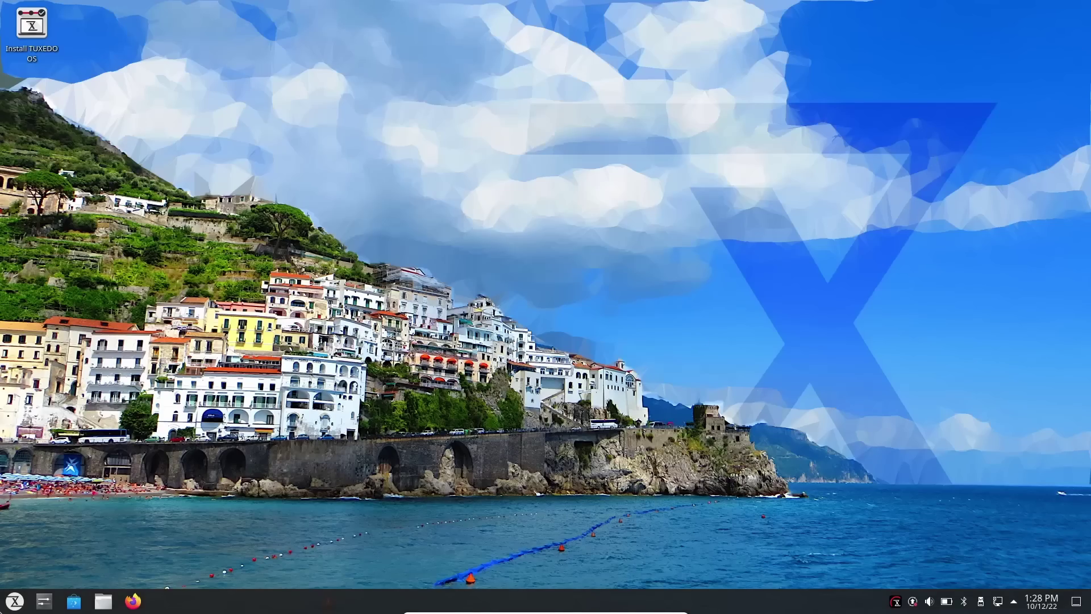
Browse the Application Dashboard categories from Games to System, showing Muon and VirtualBox.
{"action": "left_click", "coordinate": [15, 601]}
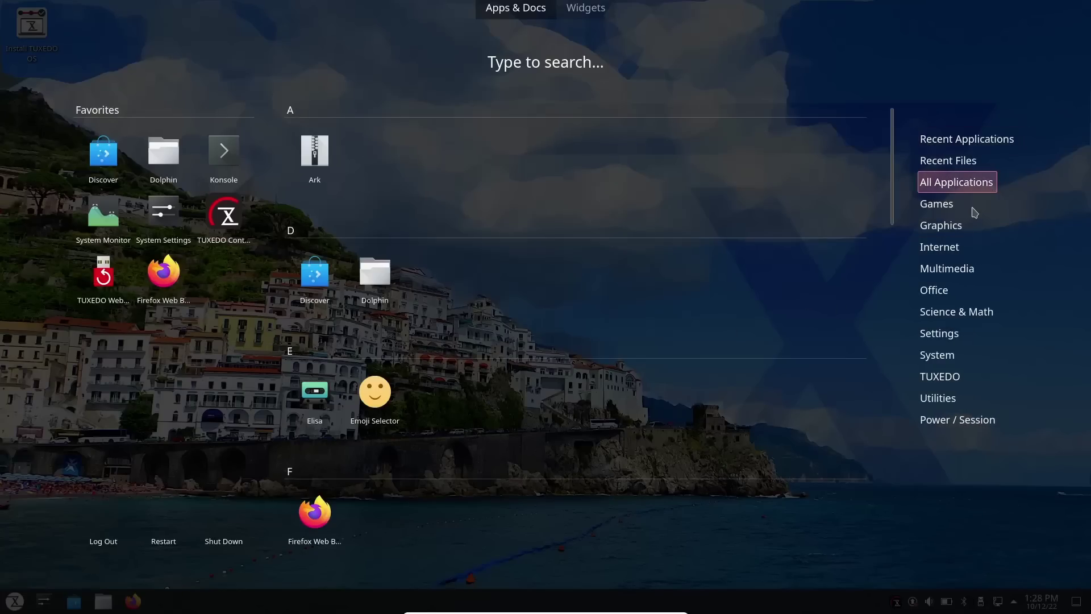
{"action": "mouse_move", "coordinate": [974, 212]}
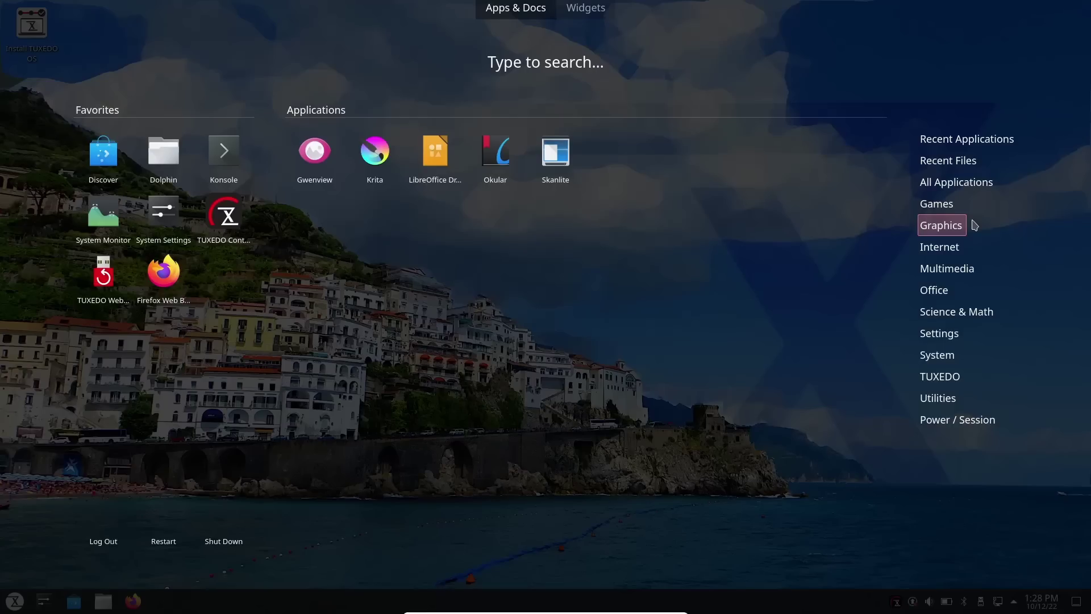
{"action": "mouse_move", "coordinate": [971, 253]}
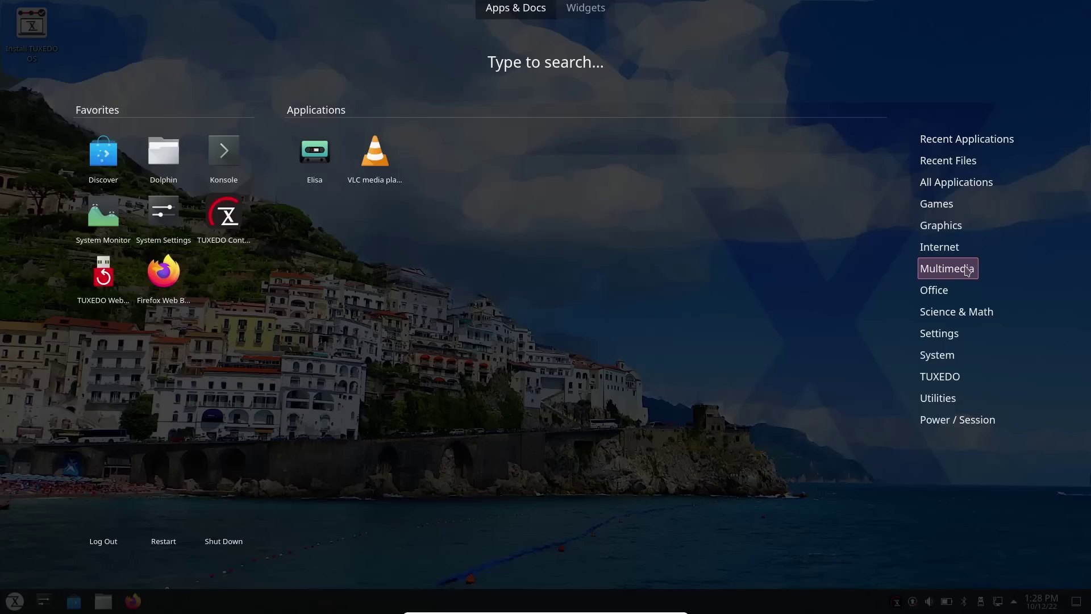
{"action": "mouse_move", "coordinate": [968, 292]}
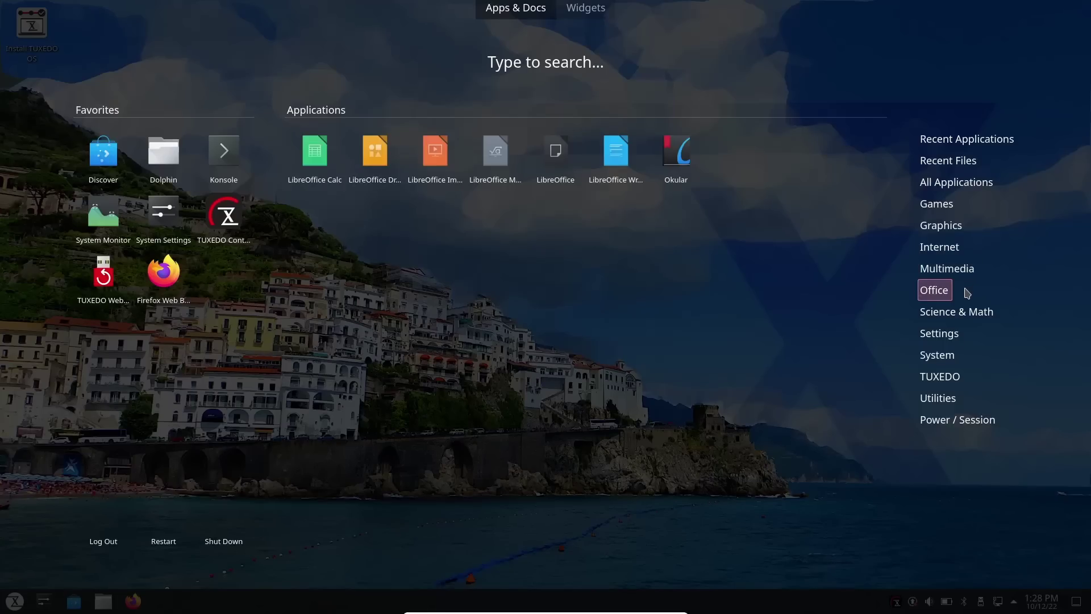
{"action": "mouse_move", "coordinate": [968, 312]}
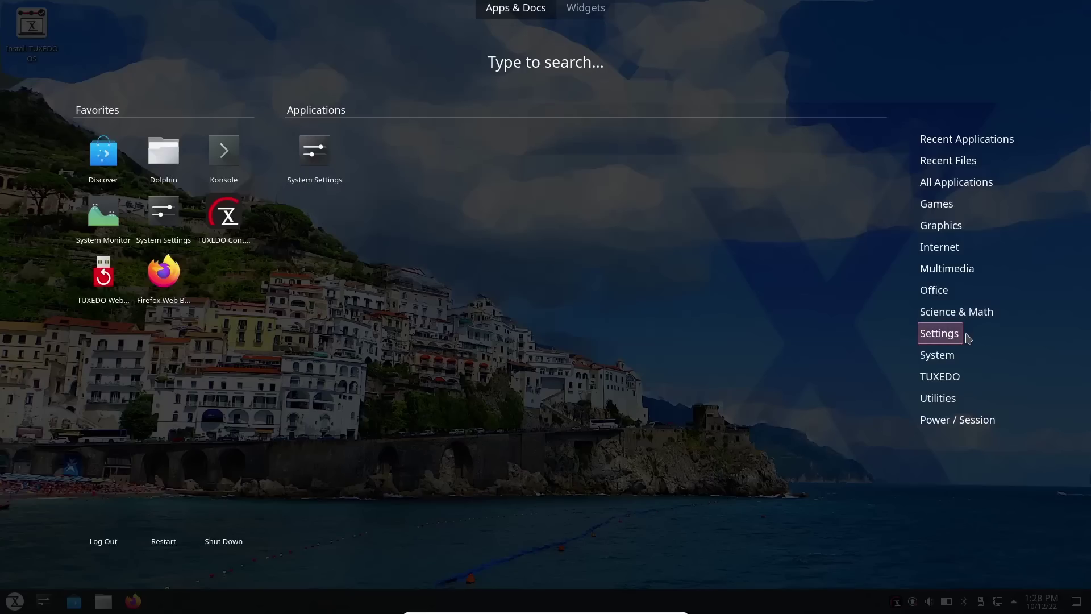
{"action": "mouse_move", "coordinate": [968, 360]}
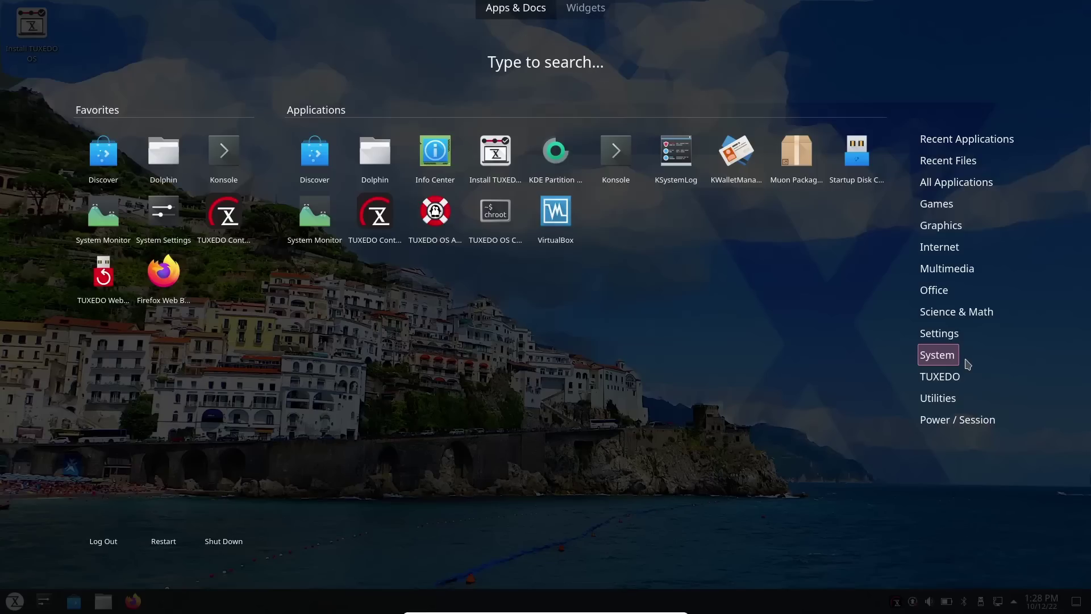
Open Muon maximised, filter for obs-studio and view its details, showing Not Installed.
{"action": "left_click", "coordinate": [795, 159]}
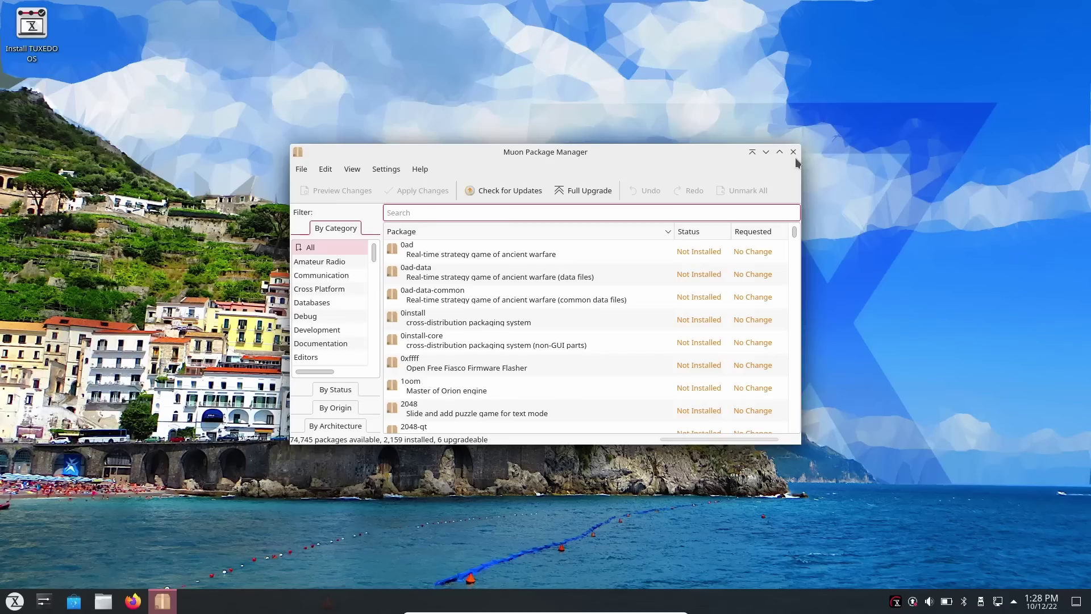
{"action": "left_click", "coordinate": [778, 152]}
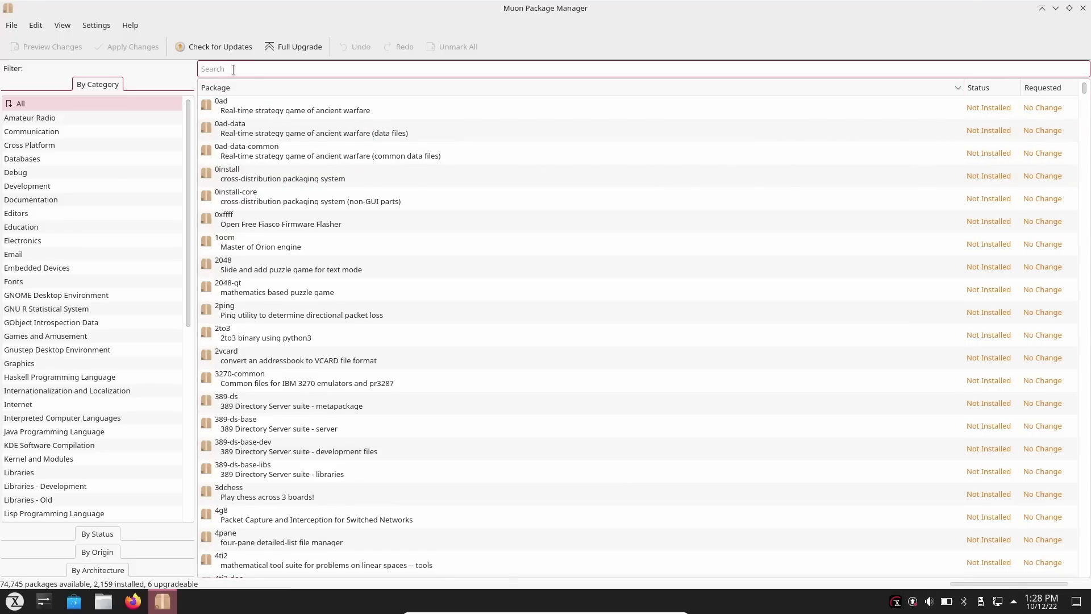
{"action": "type", "text": "obs-studio"}
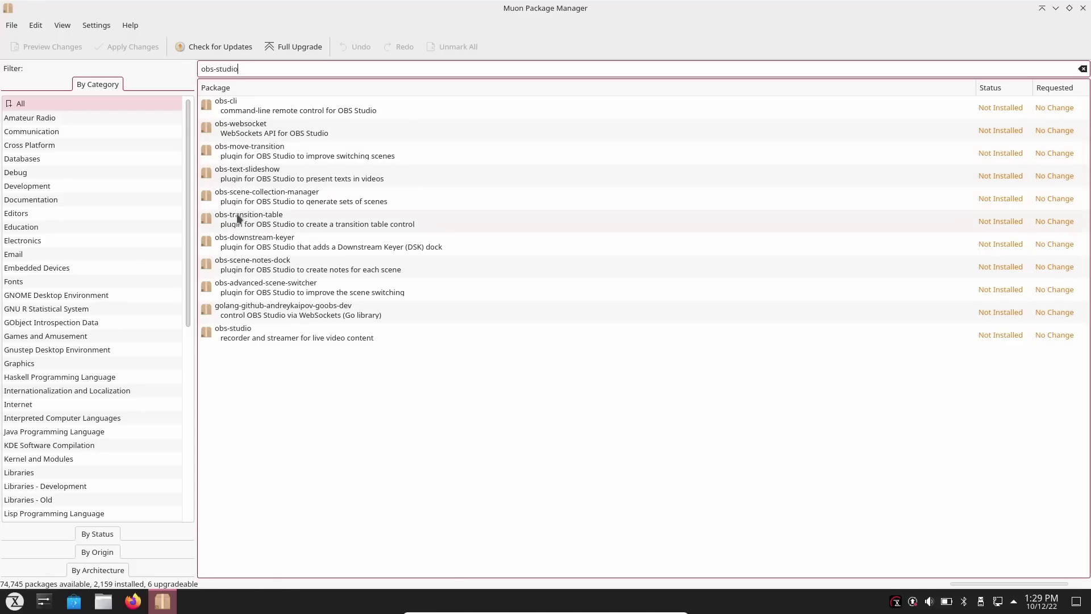
{"action": "left_click", "coordinate": [235, 336]}
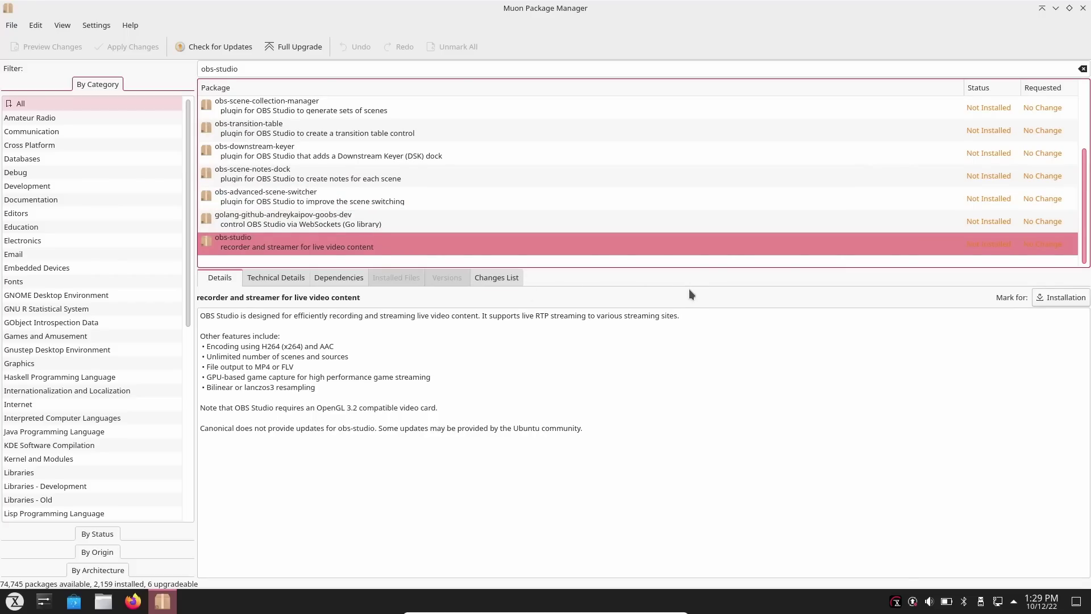
Close Muon and browse the Settings, System, TUXEDO and Utilities launcher categories.
{"action": "left_click", "coordinate": [1083, 9]}
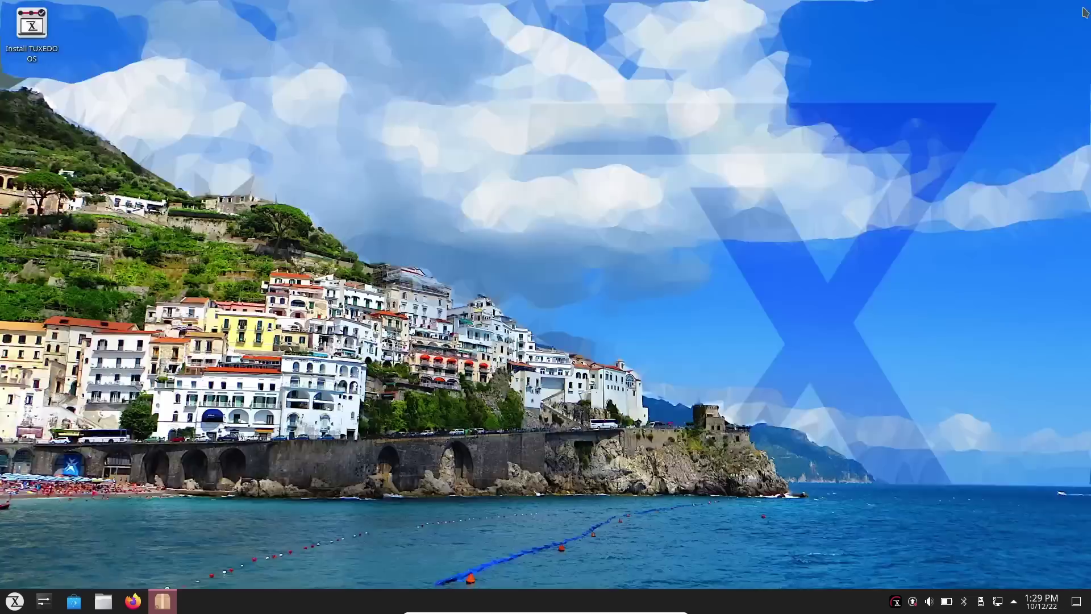
{"action": "left_click", "coordinate": [16, 601]}
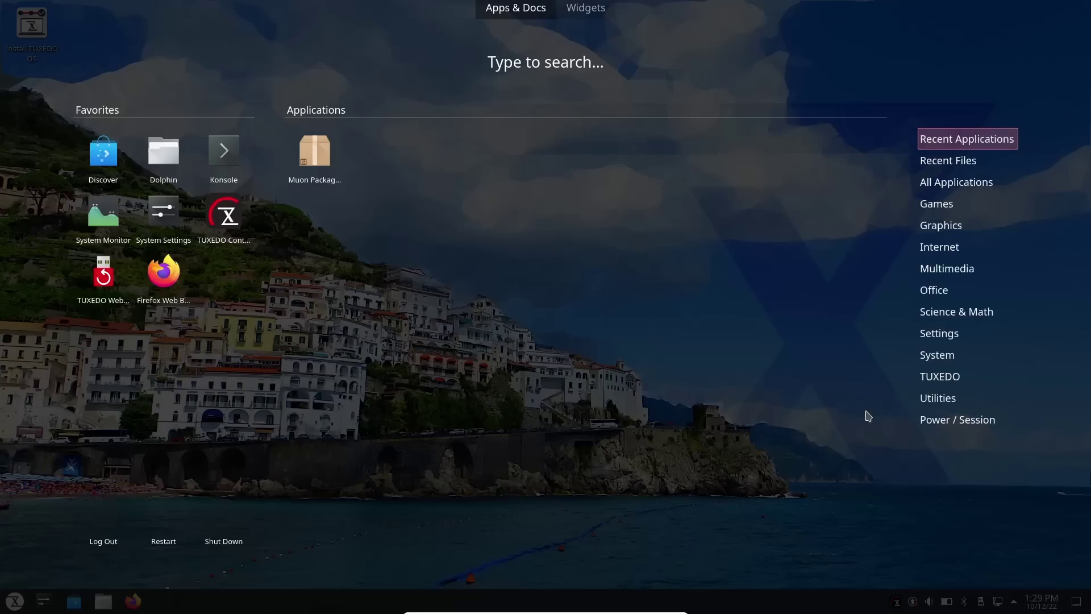
{"action": "mouse_move", "coordinate": [960, 335]}
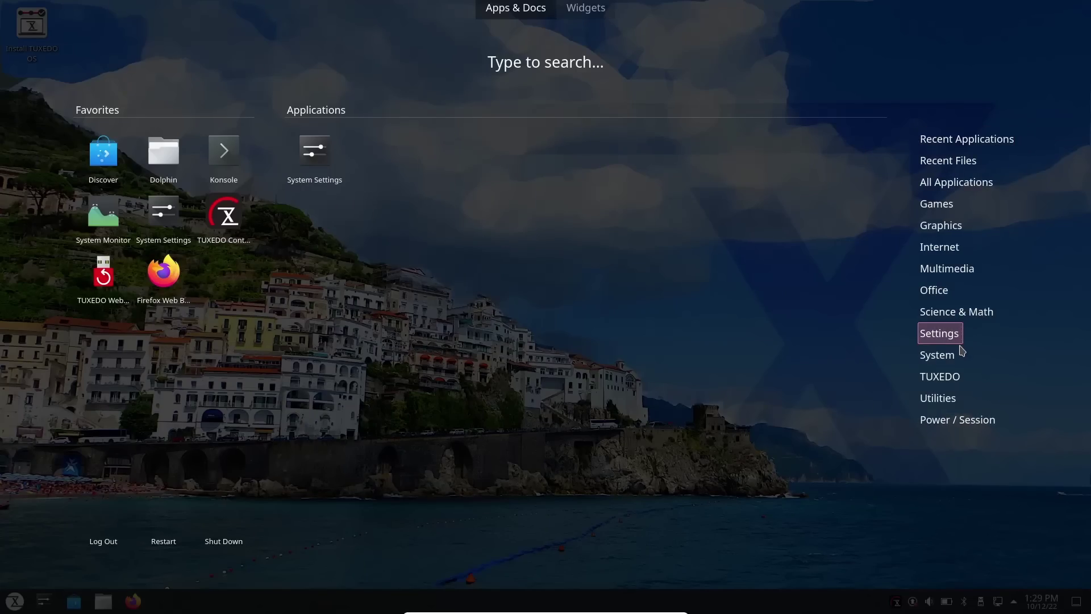
{"action": "mouse_move", "coordinate": [962, 360]}
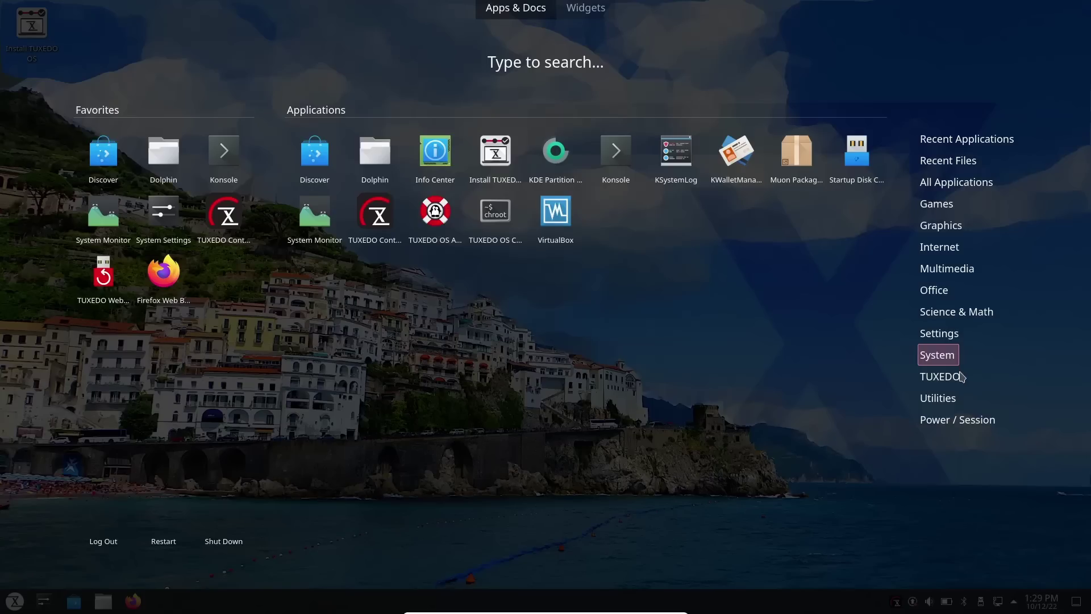
{"action": "mouse_move", "coordinate": [930, 384]}
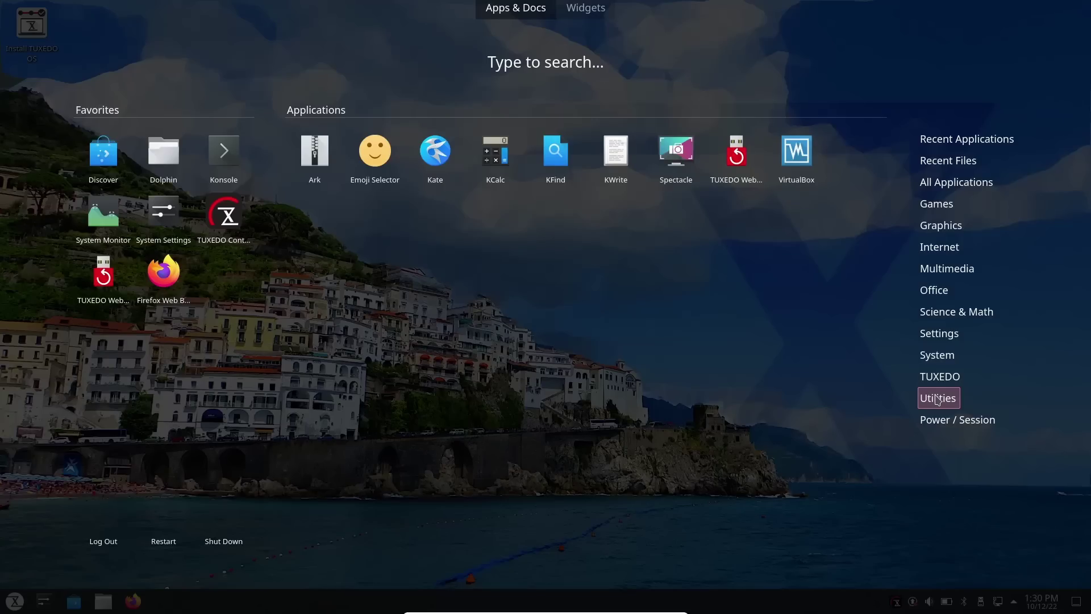
{"action": "left_click", "coordinate": [583, 307]}
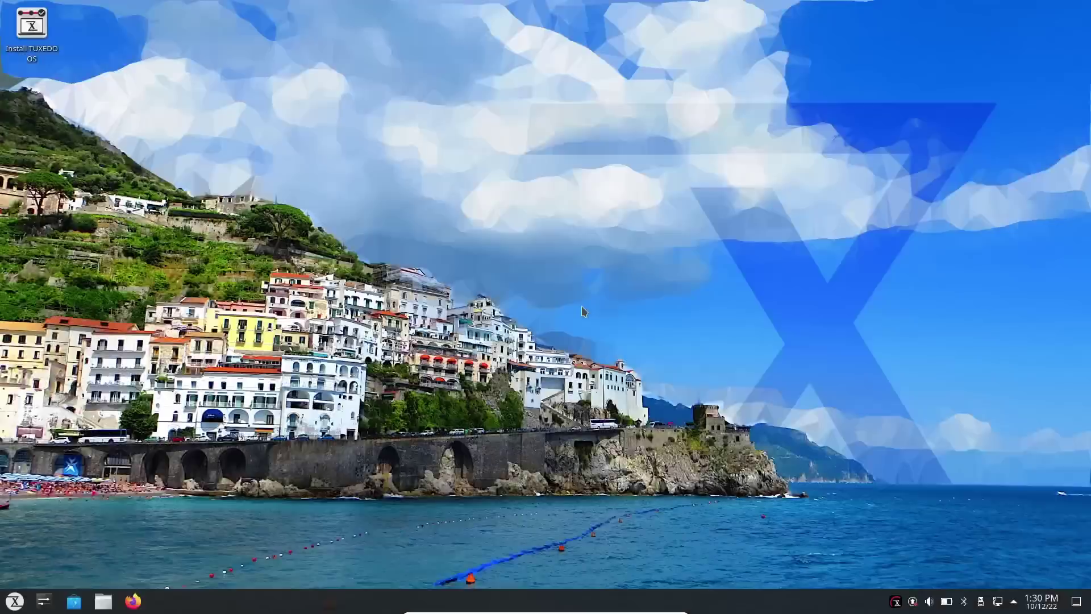